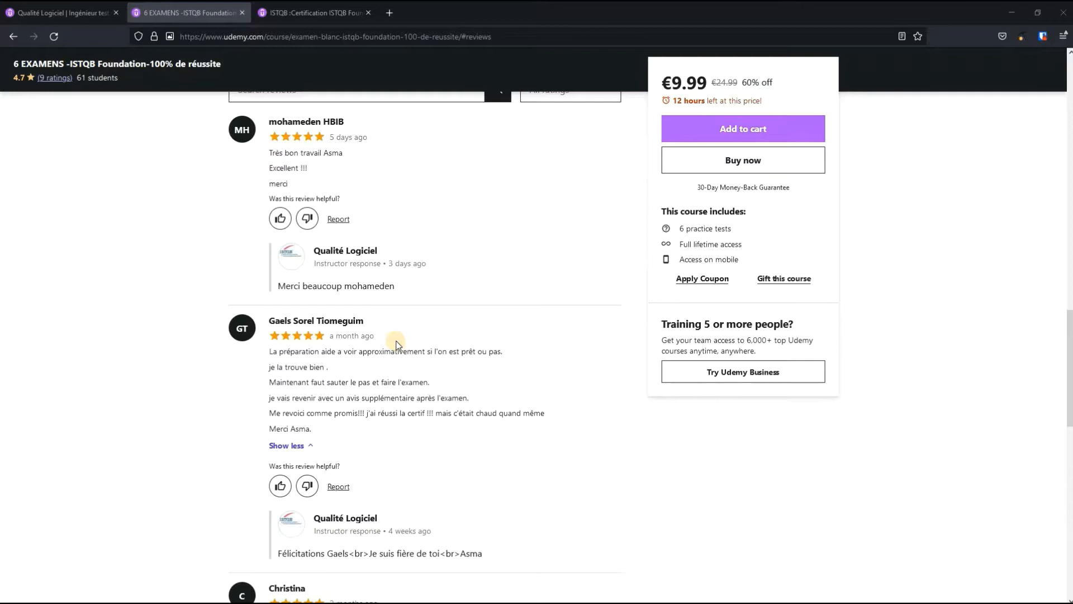
pyautogui.scroll(-2, 397, 343)
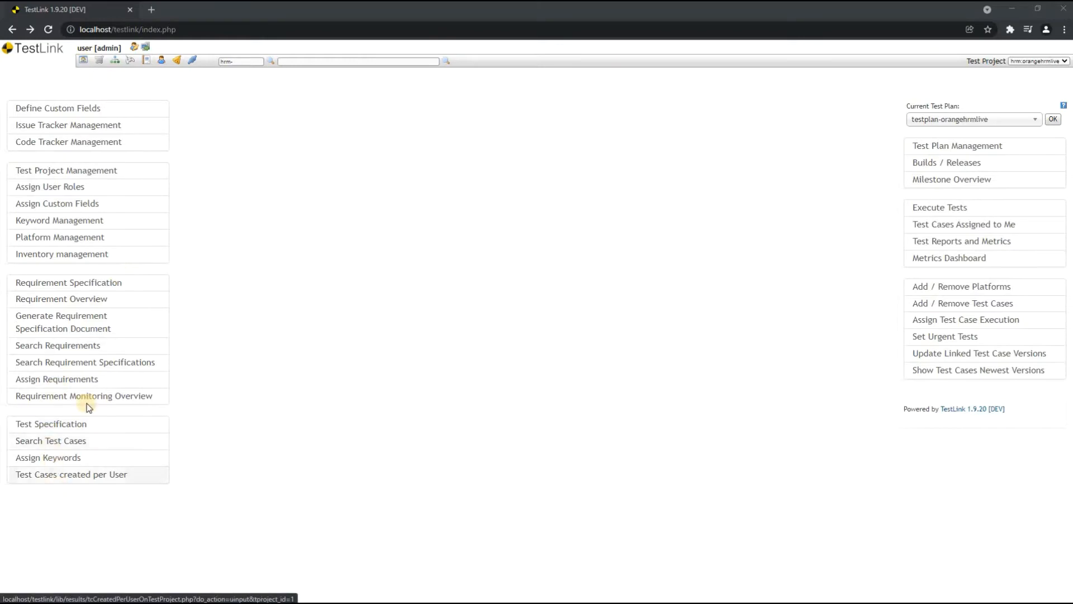
# - Download the orangehrmlive project's Test Spec Document in Pseudo Word format and open it in Word, accepting Word as the default web page editor
pyautogui.click(65, 426)
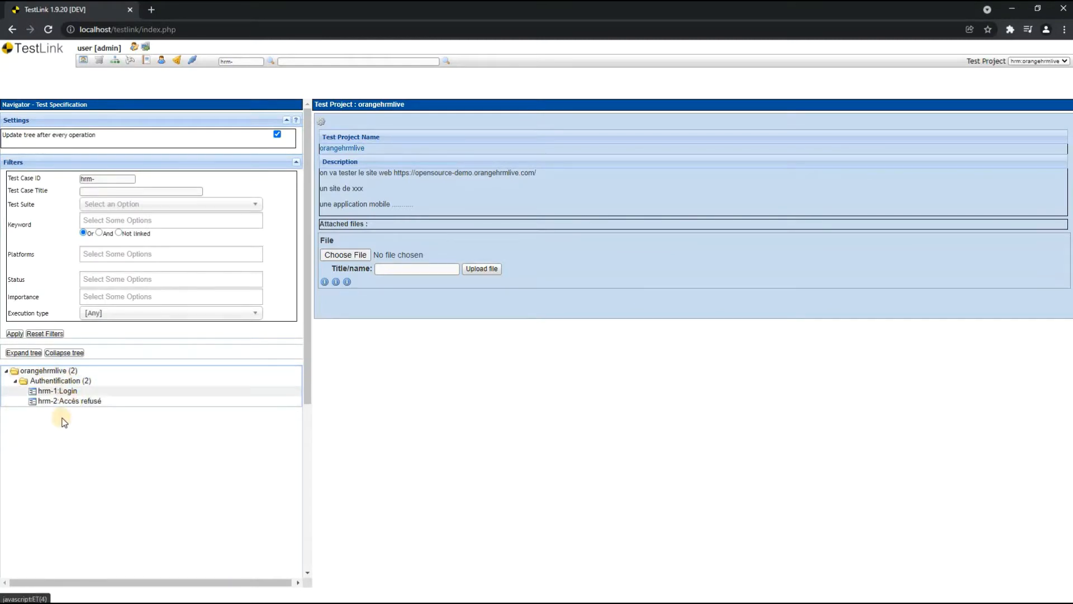
pyautogui.click(56, 372)
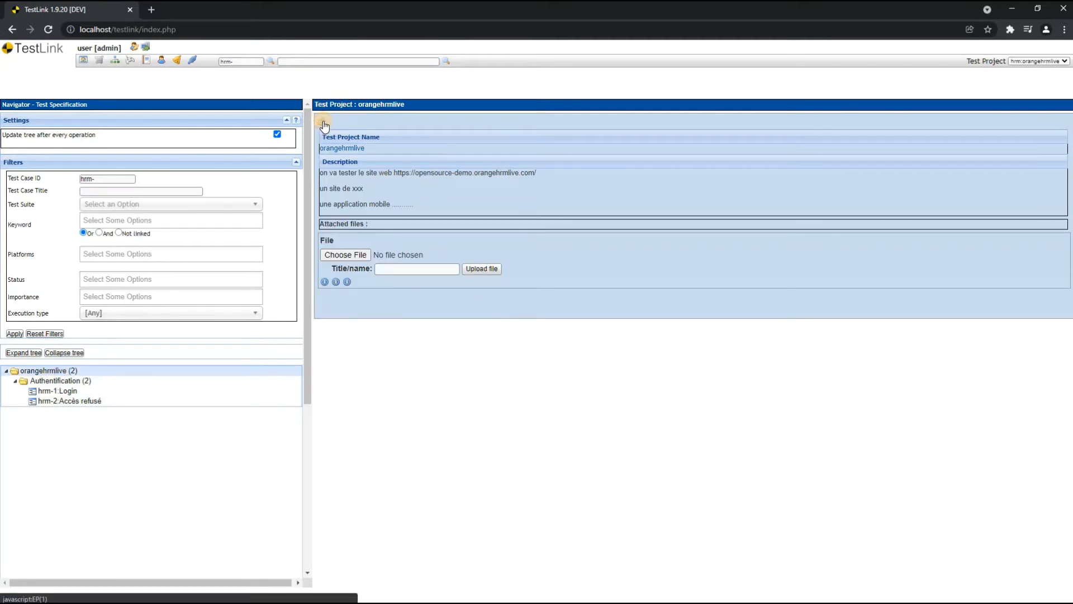
pyautogui.click(325, 122)
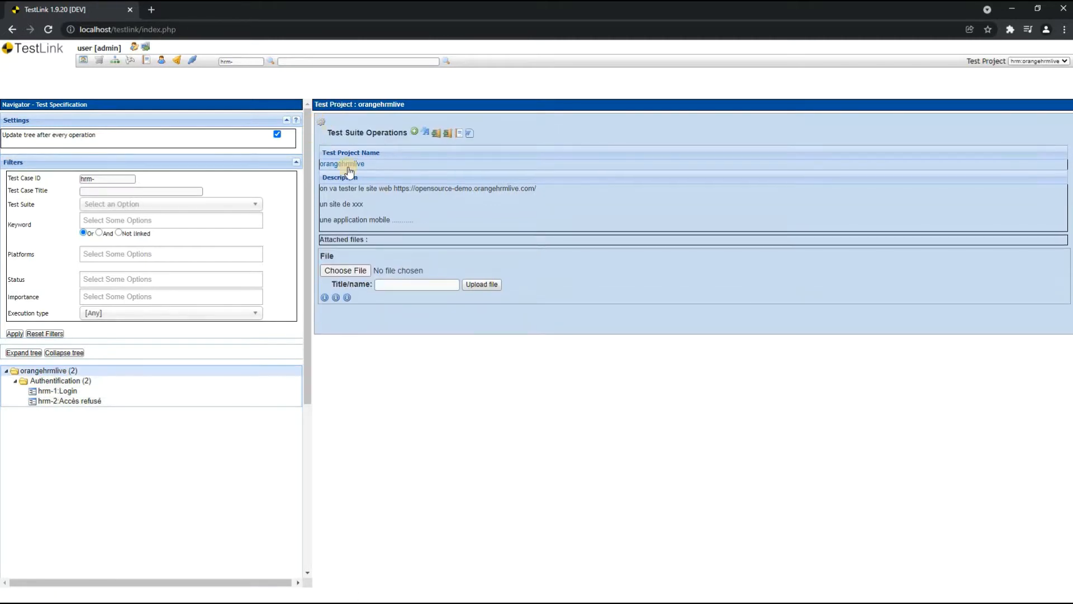
pyautogui.click(468, 135)
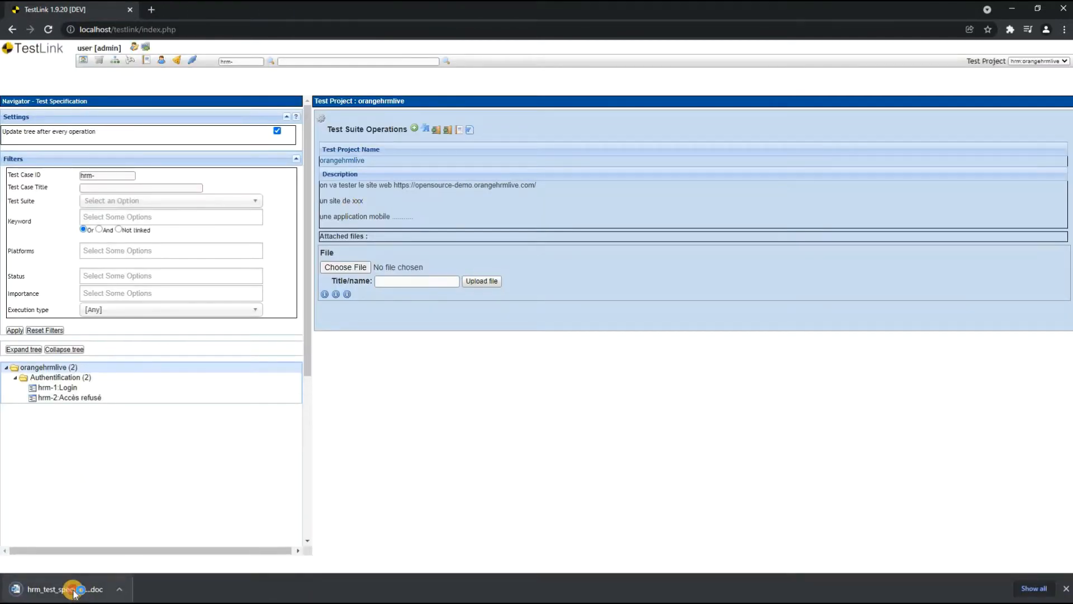
pyautogui.click(72, 591)
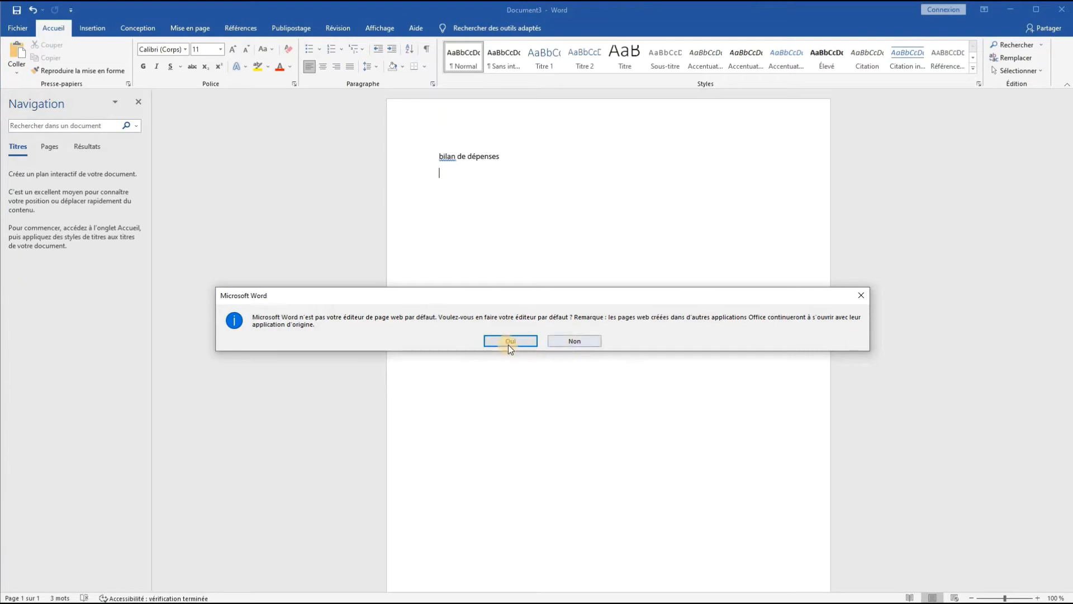
pyautogui.click(485, 342)
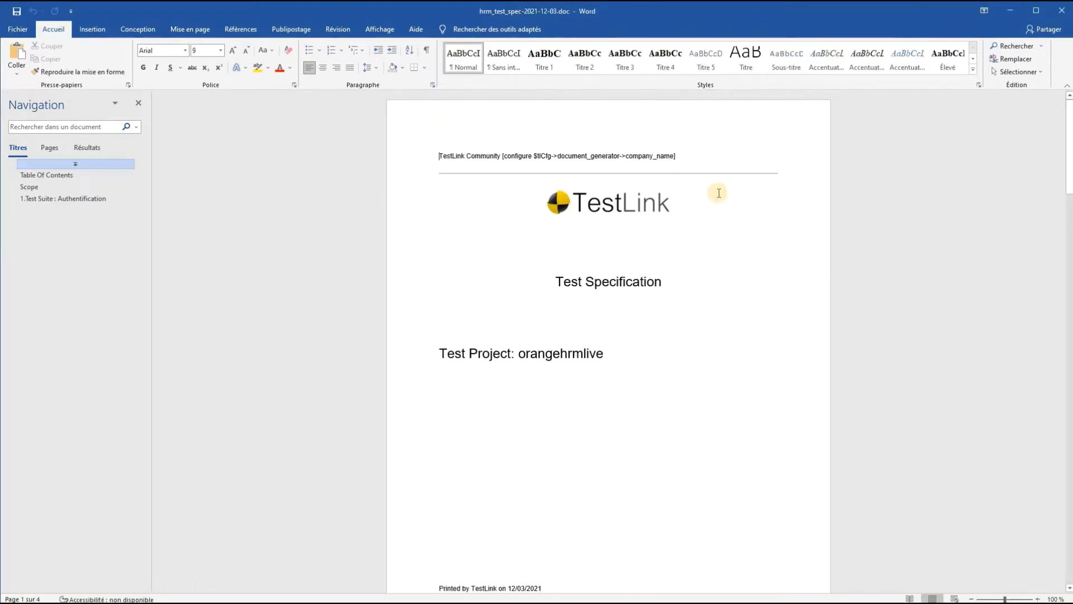
# - Examine the document's cover page: the company header line, TestLink logo, Test Specification title, test project name and print date
pyautogui.scroll(-5, 687, 388)
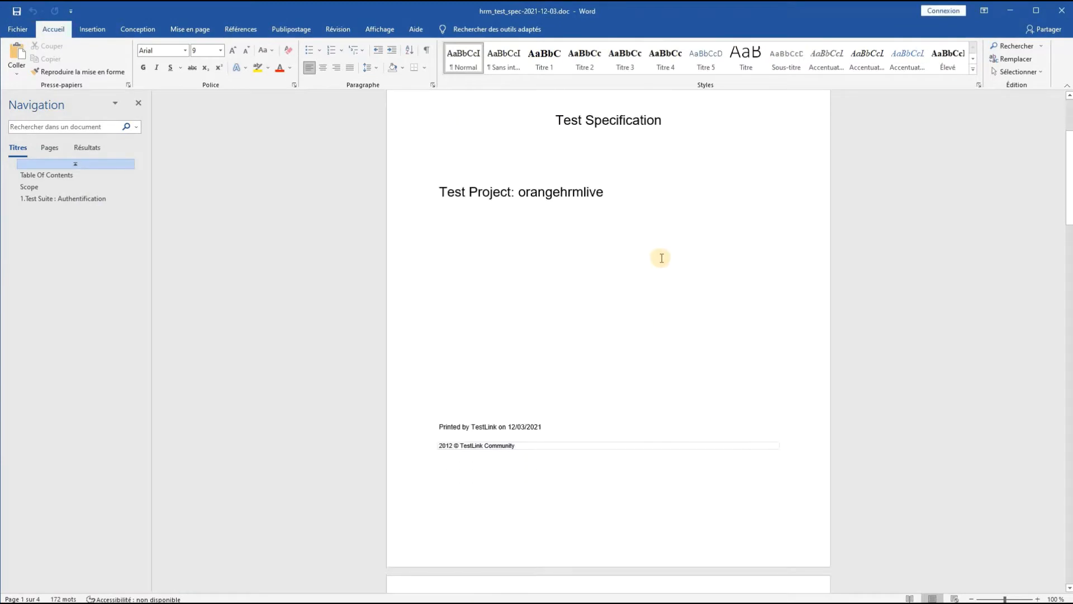
pyautogui.scroll(5, 681, 385)
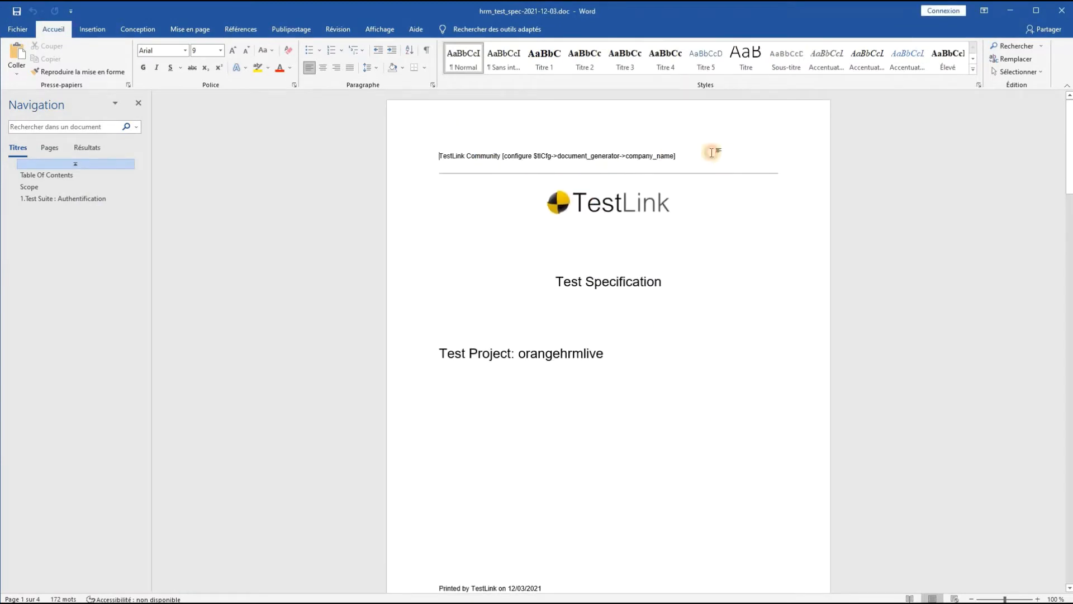
pyautogui.moveTo(715, 153); pyautogui.dragTo(424, 157)
pyautogui.click(423, 158)
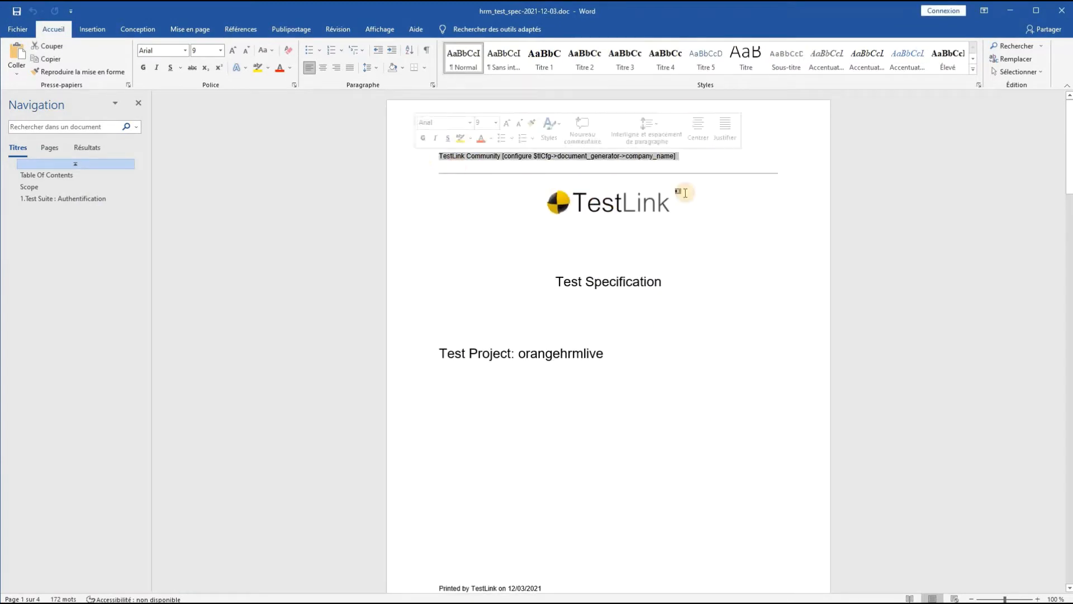
pyautogui.click(637, 194)
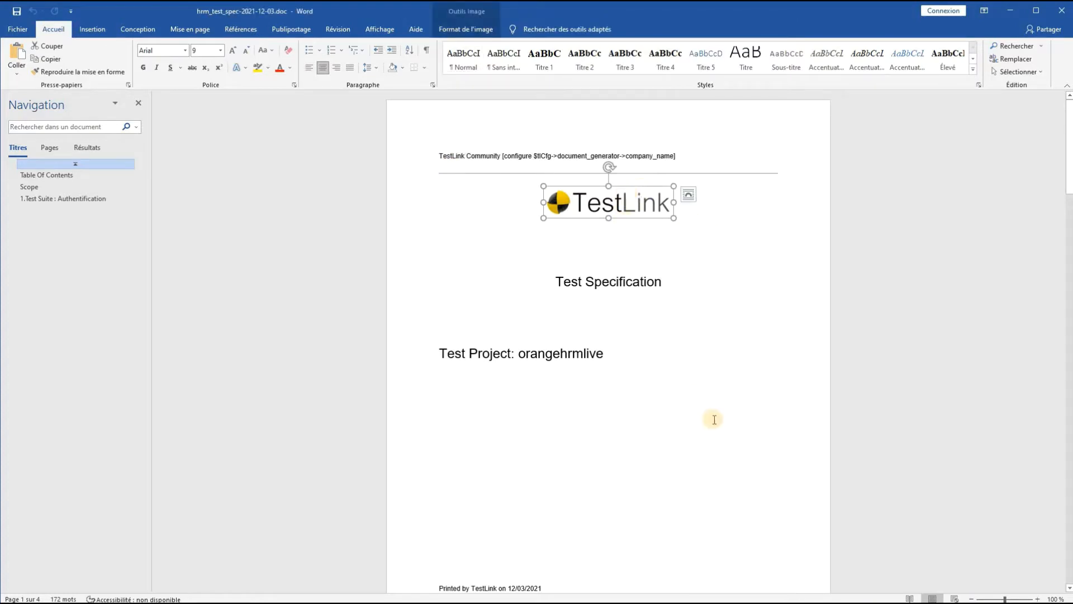
pyautogui.scroll(-3, 687, 196)
pyautogui.click(531, 173)
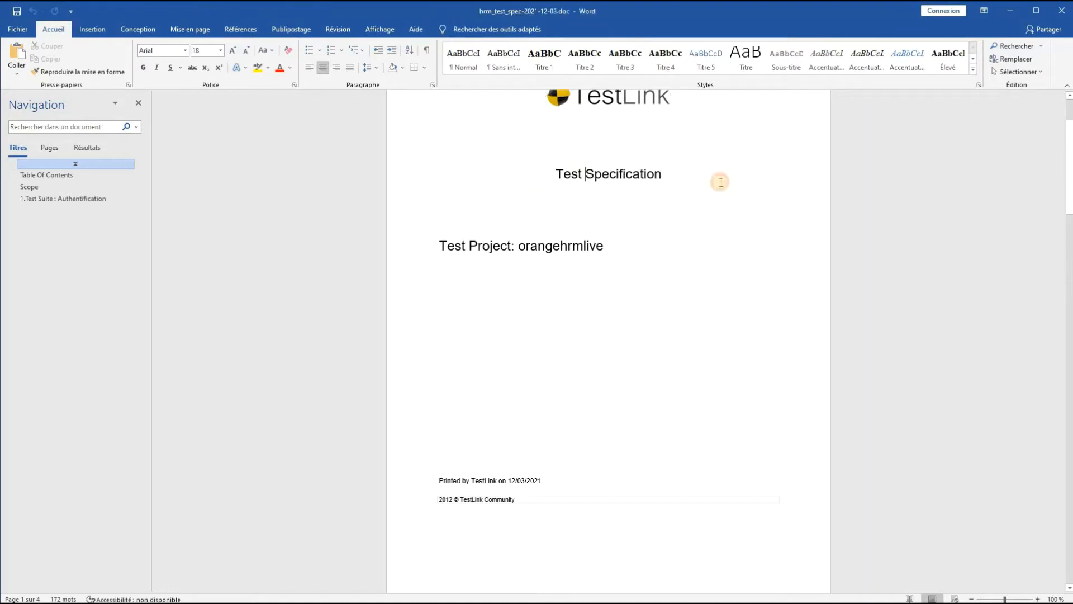
pyautogui.click(479, 272)
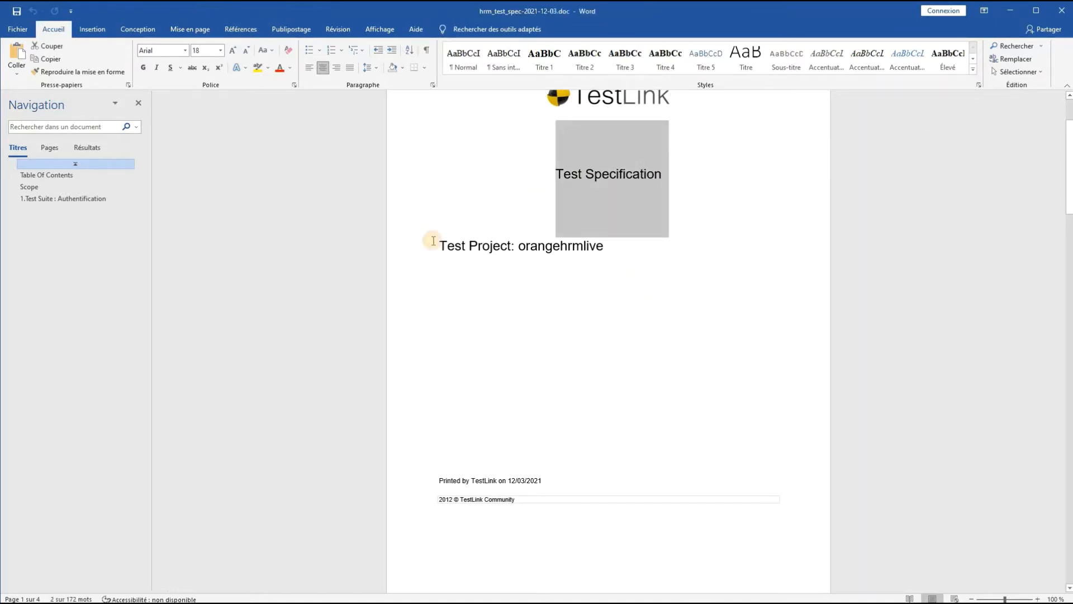
pyautogui.tripleClick(646, 241)
pyautogui.click(646, 285)
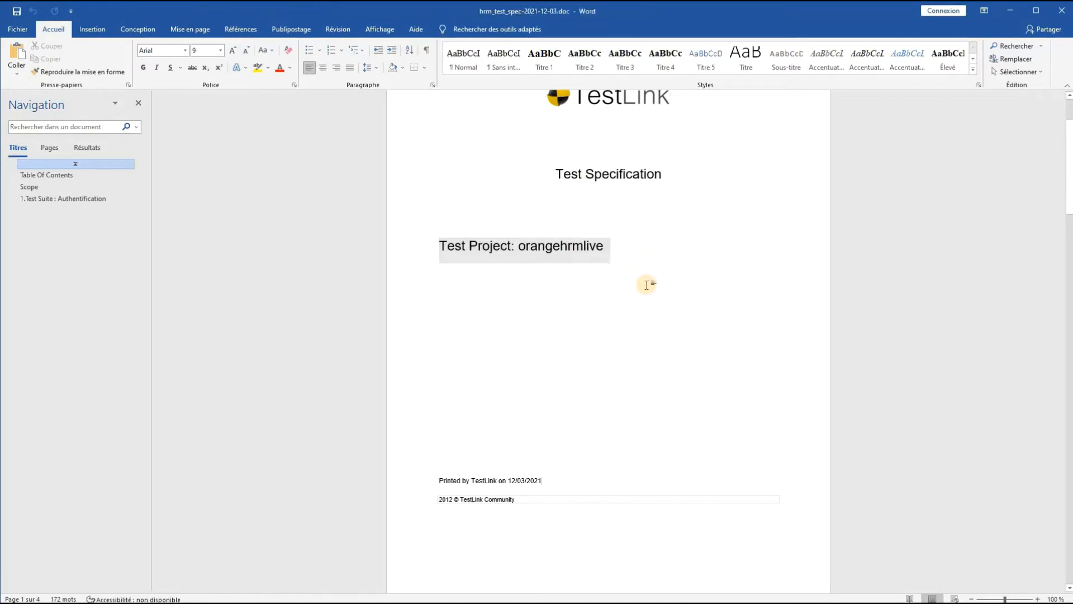
pyautogui.scroll(-4, 640, 286)
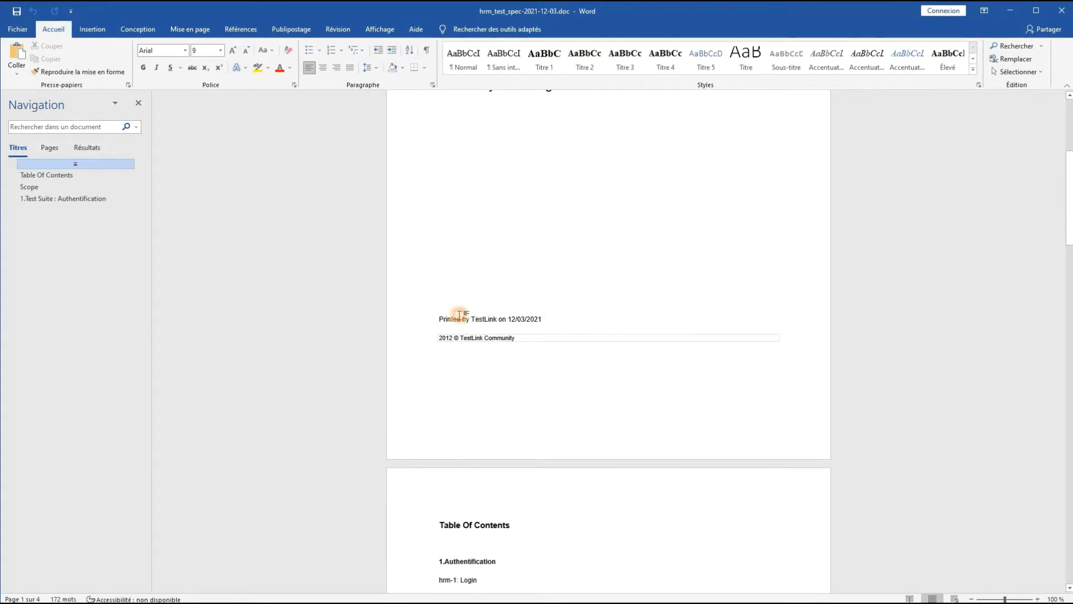
pyautogui.moveTo(473, 320); pyautogui.dragTo(550, 328)
pyautogui.click(549, 334)
pyautogui.click(550, 327)
pyautogui.scroll(-5, 548, 371)
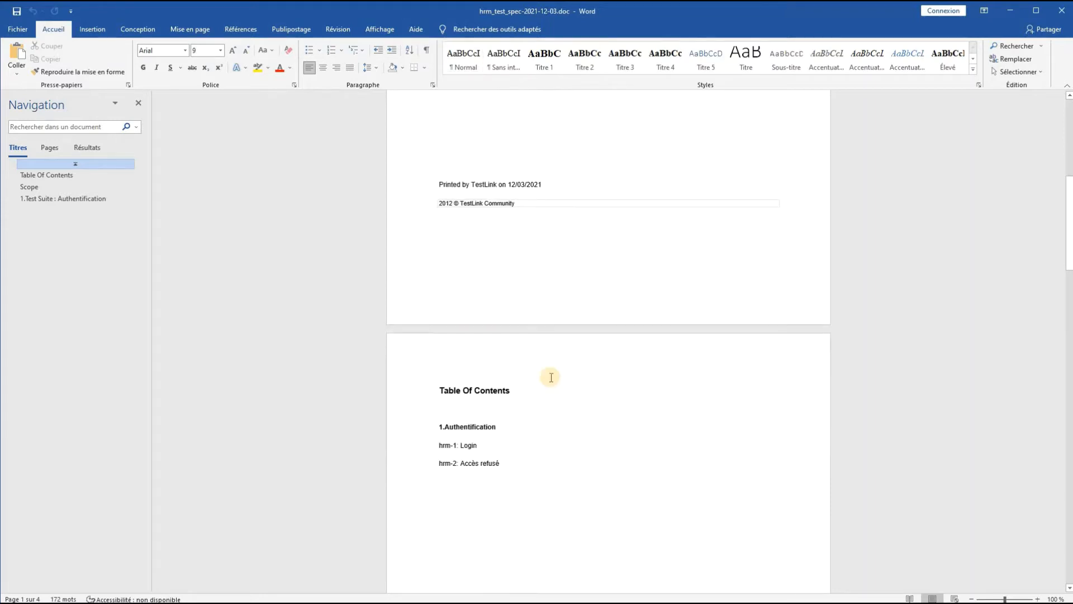
pyautogui.scroll(2, 547, 143)
pyautogui.click(422, 105)
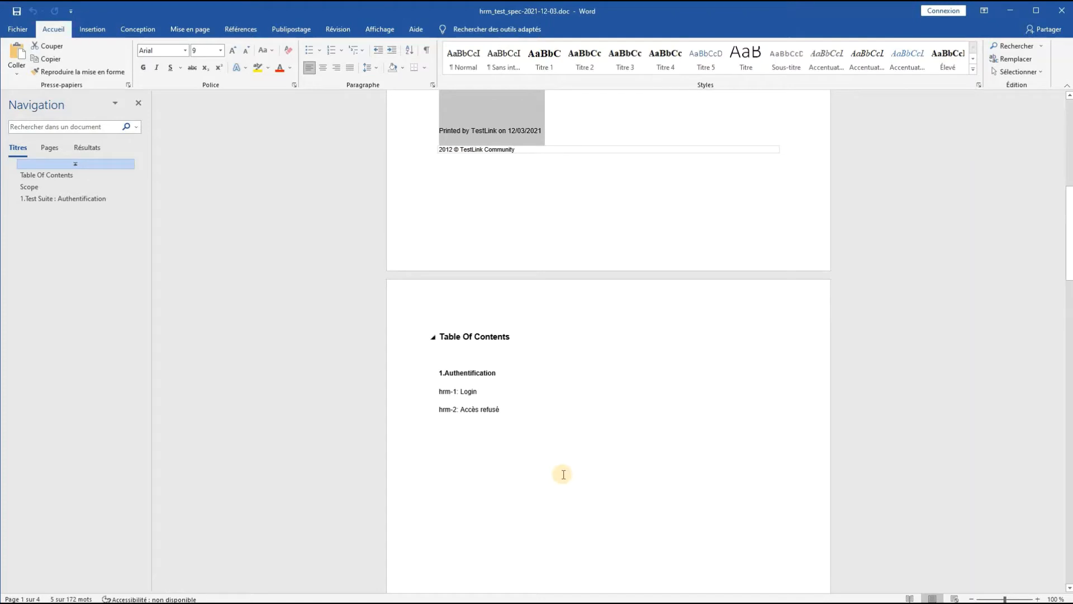
# - Examine the table of contents, the Scope page and test cases hrm-1 Login and hrm-2 Accès refusé in the Authentification suite
pyautogui.scroll(-9, 563, 475)
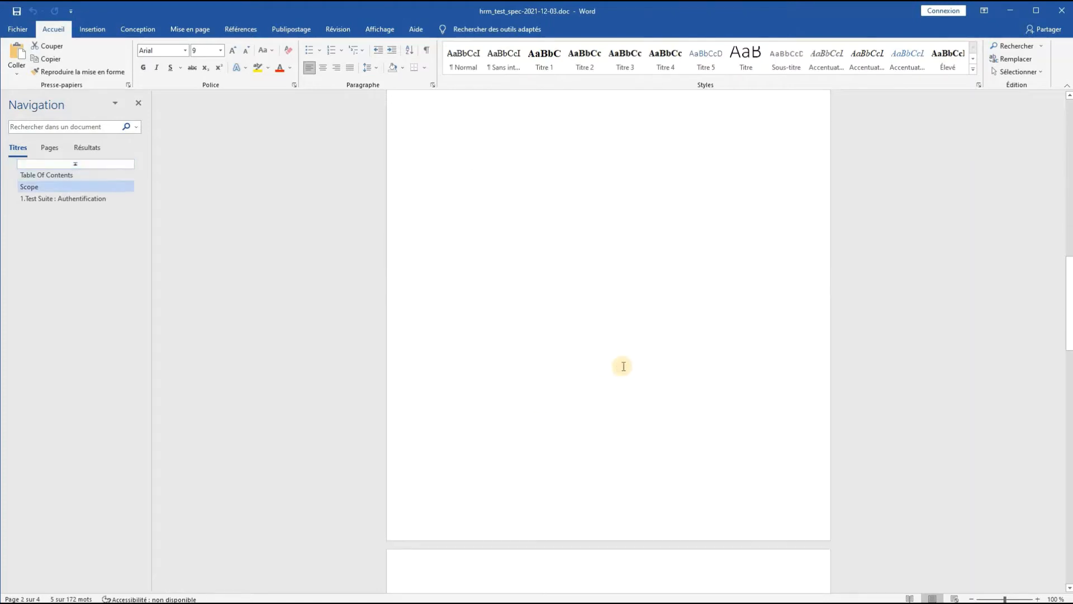
pyautogui.scroll(-12, 623, 365)
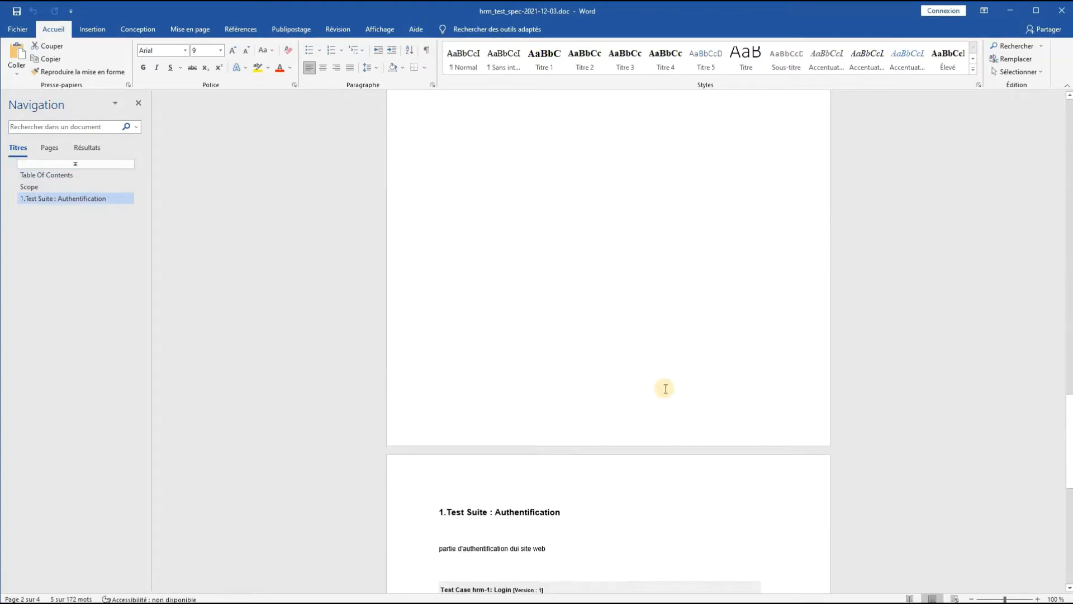
pyautogui.scroll(-6, 665, 389)
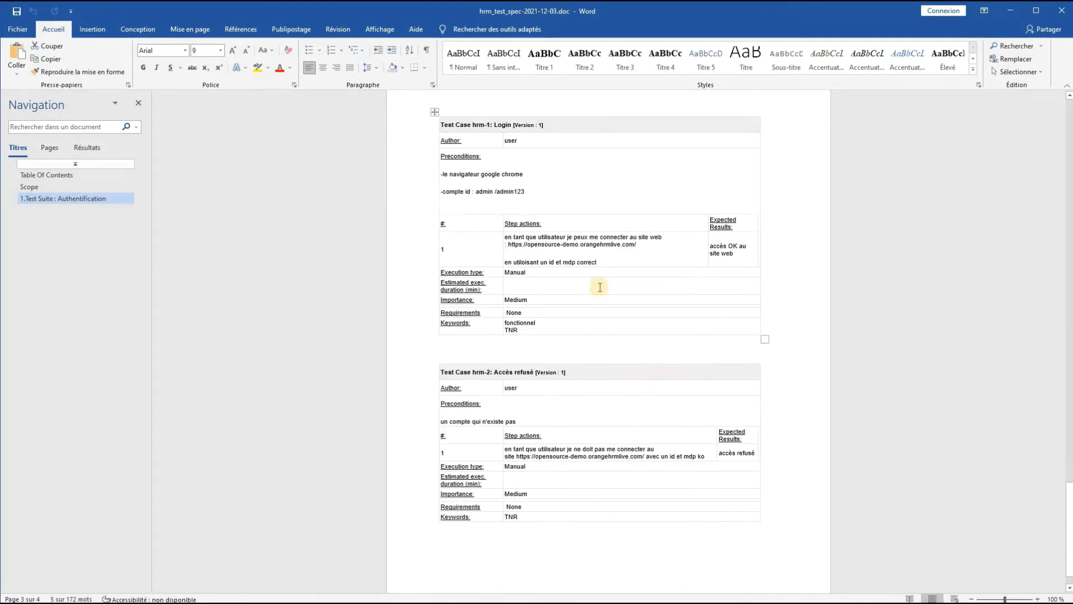
pyautogui.scroll(2, 494, 216)
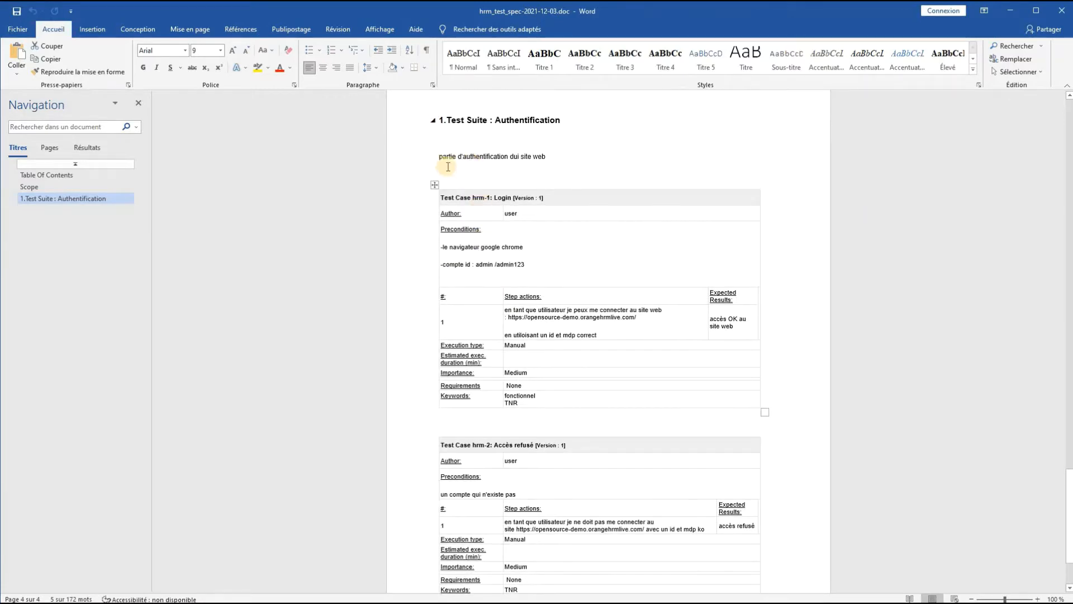
pyautogui.scroll(-2, 548, 418)
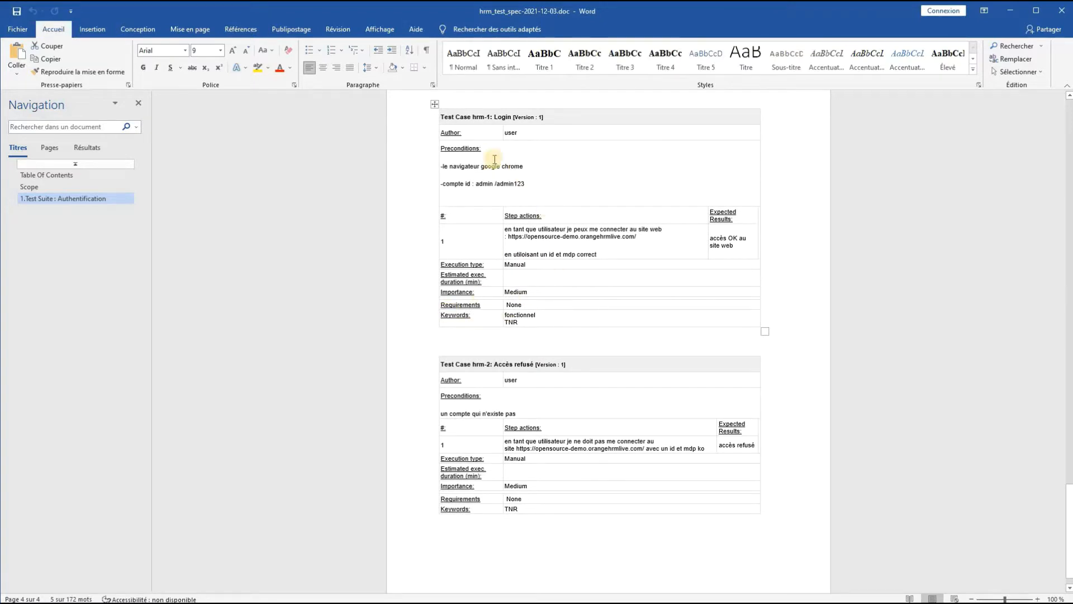
pyautogui.click(468, 330)
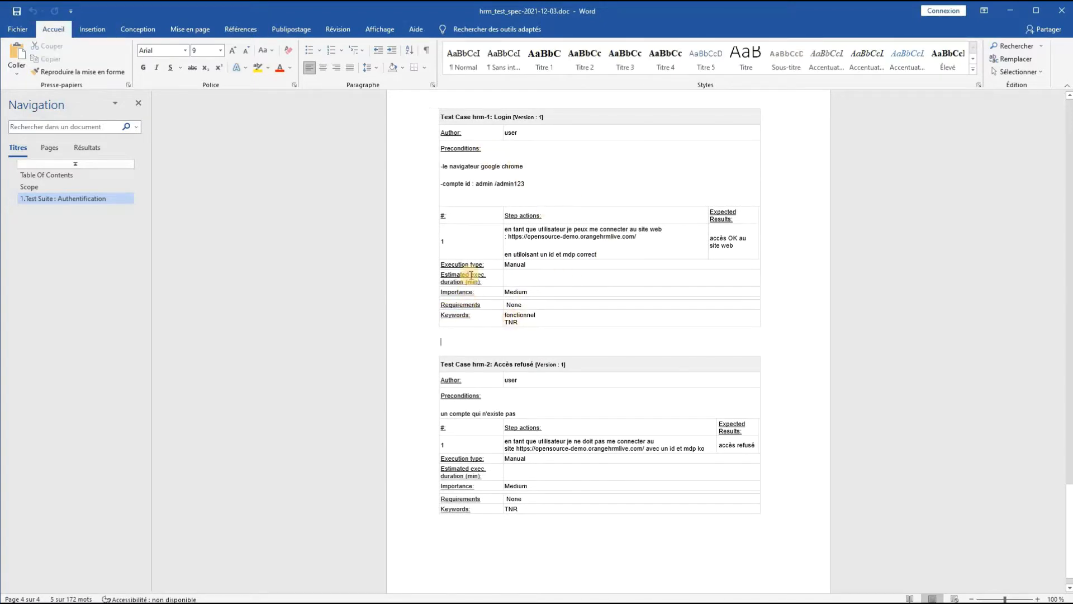
pyautogui.click(469, 227)
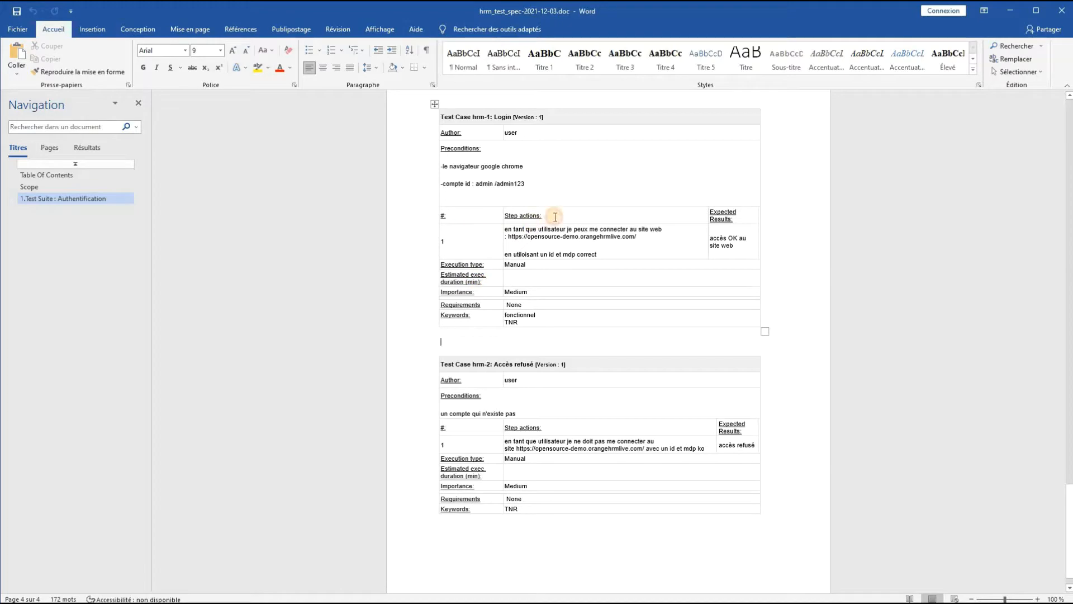
pyautogui.scroll(-1, 643, 497)
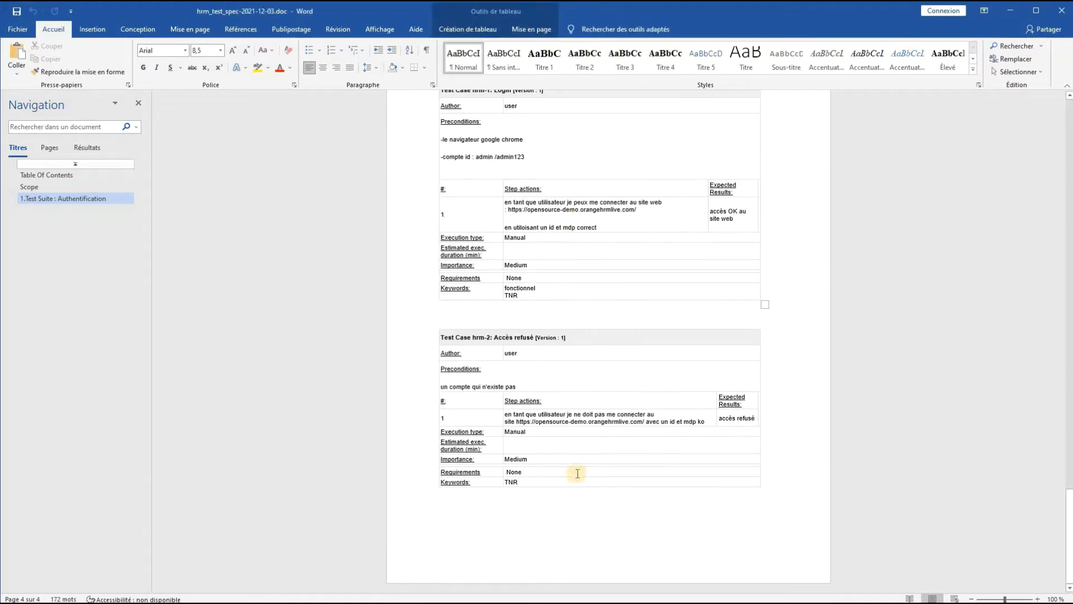
pyautogui.scroll(4, 575, 470)
pyautogui.scroll(15, 575, 470)
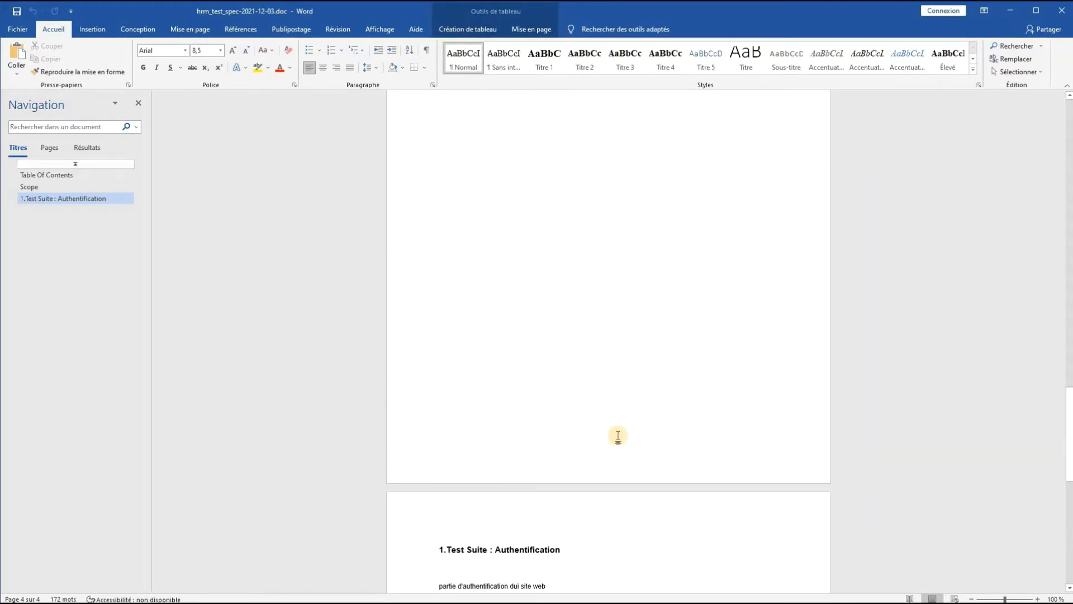
pyautogui.scroll(12, 621, 434)
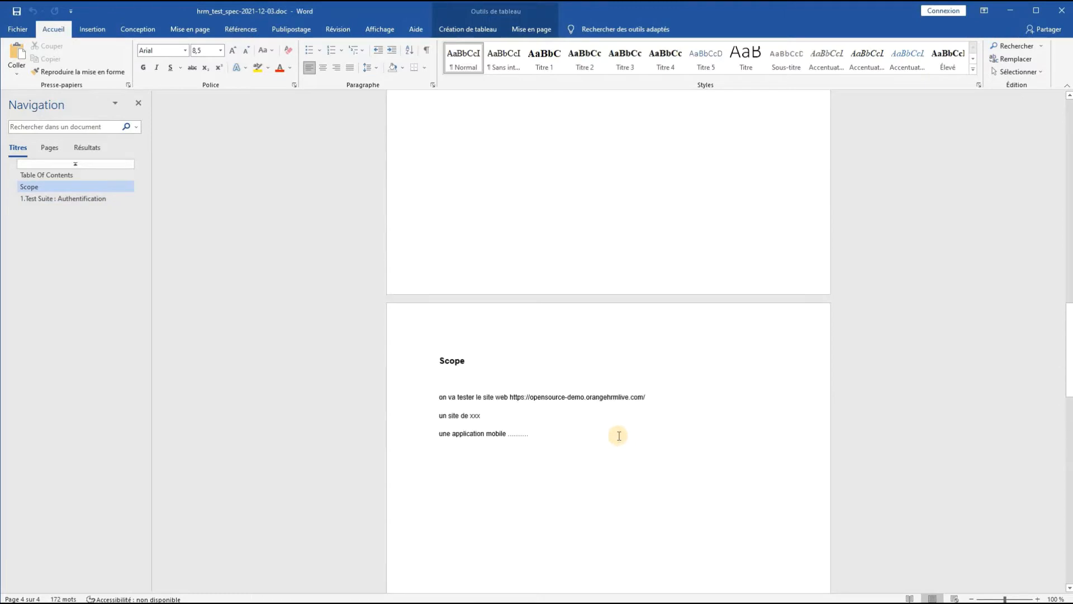
pyautogui.scroll(1, 630, 428)
pyautogui.scroll(9, 629, 427)
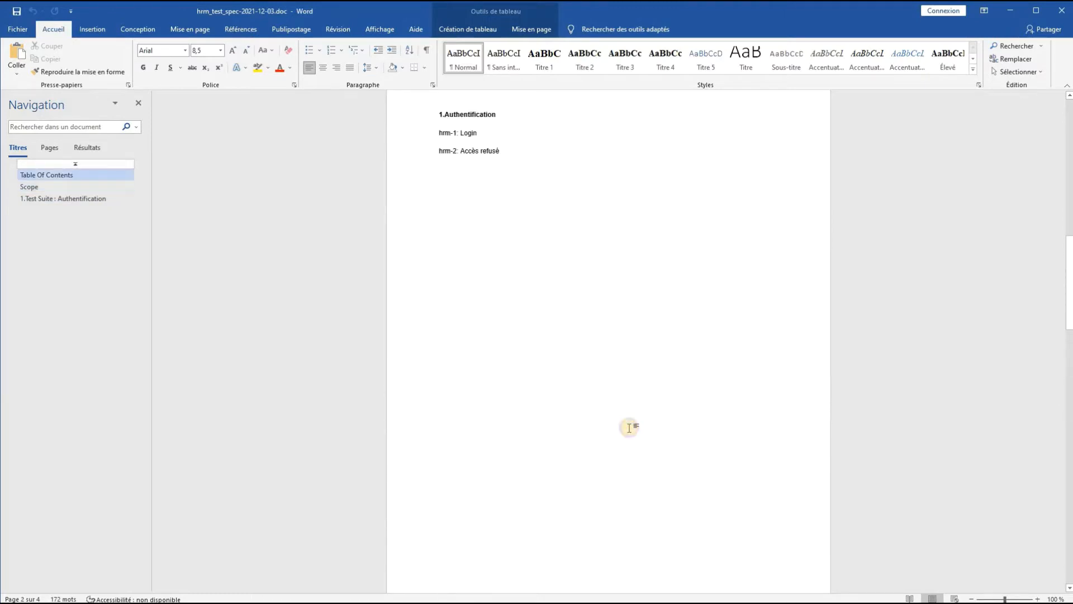
pyautogui.rightClick(629, 427)
pyautogui.click(535, 307)
pyautogui.scroll(6, 554, 194)
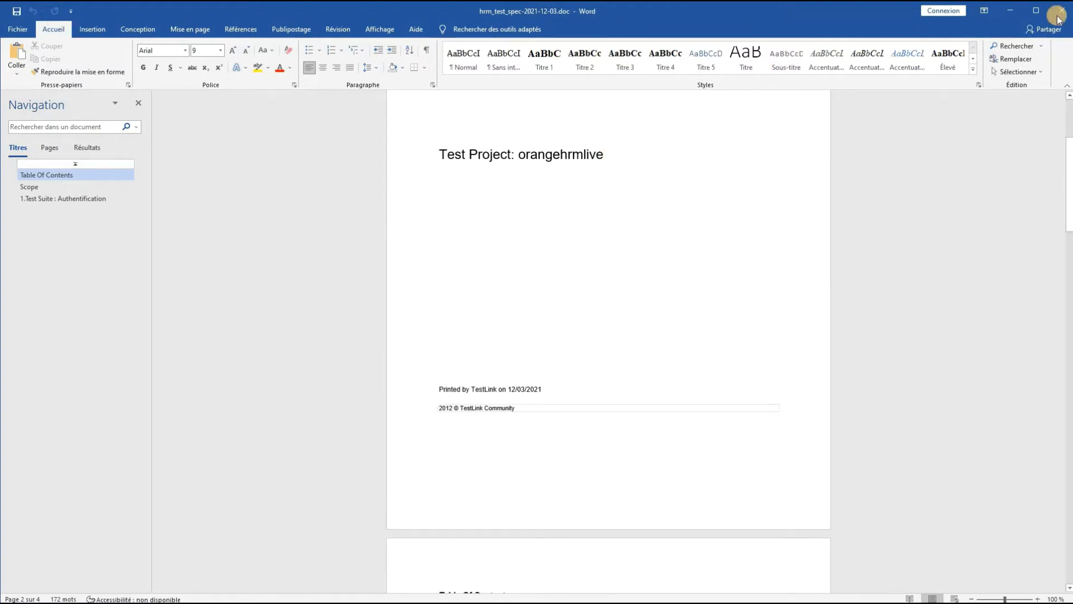
# - Close the specification document and minimize the remaining Word window to return to TestLink in the browser
pyautogui.scroll(3, 1058, 15)
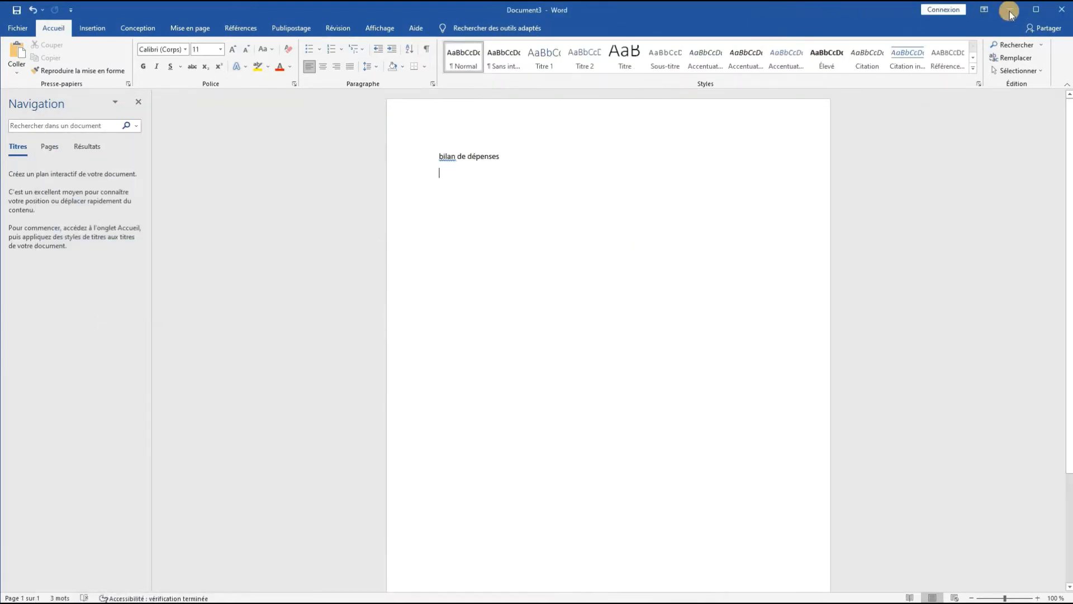
pyautogui.click(1007, 11)
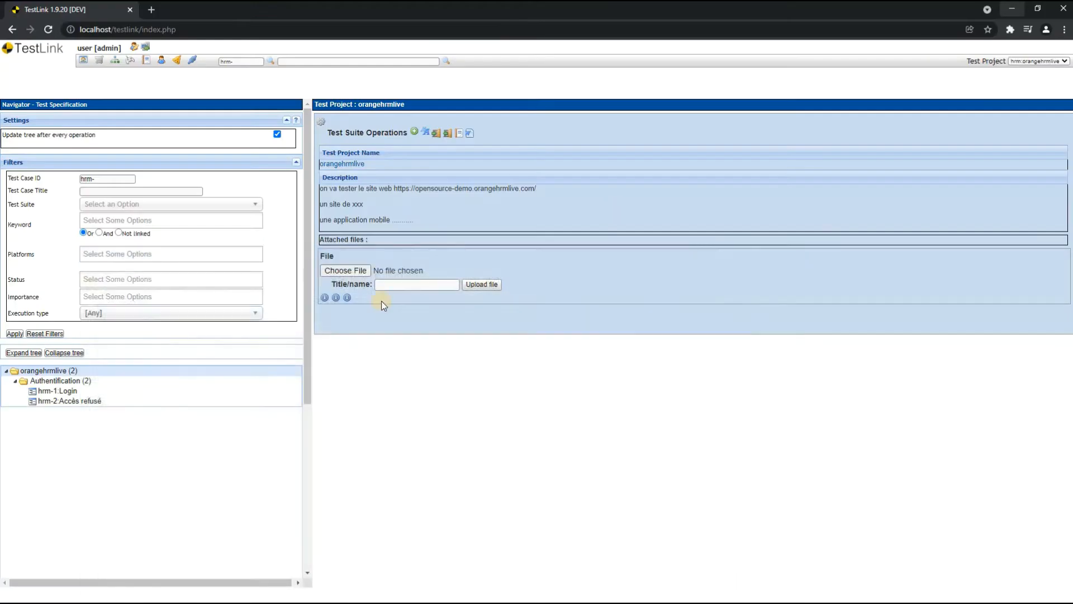
# - Open the orangehrmlive test specification as a web page in the browser and review it through to the last test case
pyautogui.click(459, 134)
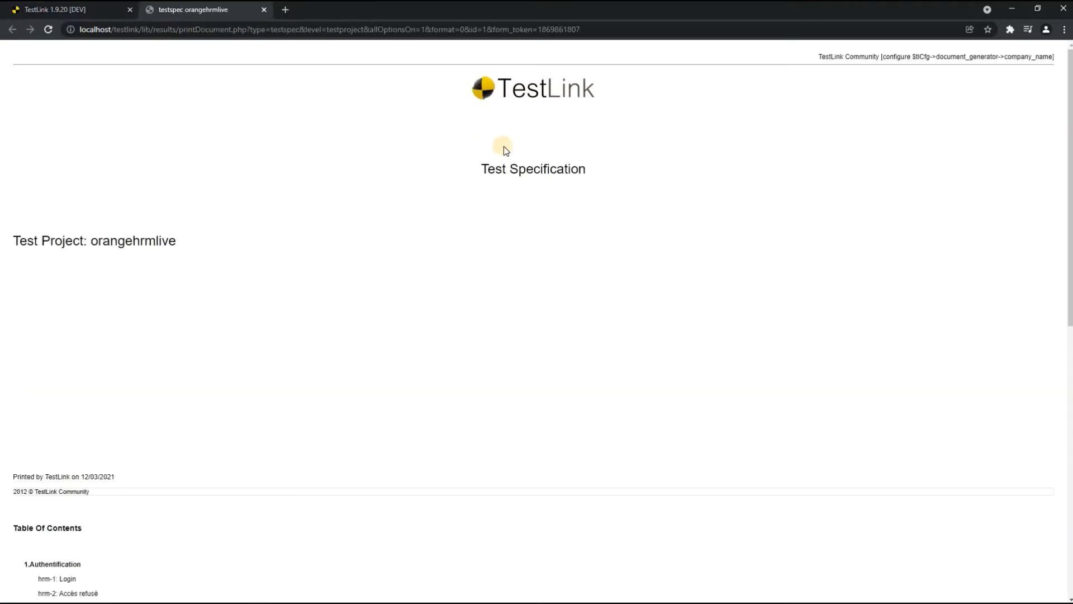
pyautogui.scroll(-3, 535, 290)
pyautogui.scroll(-2, 531, 288)
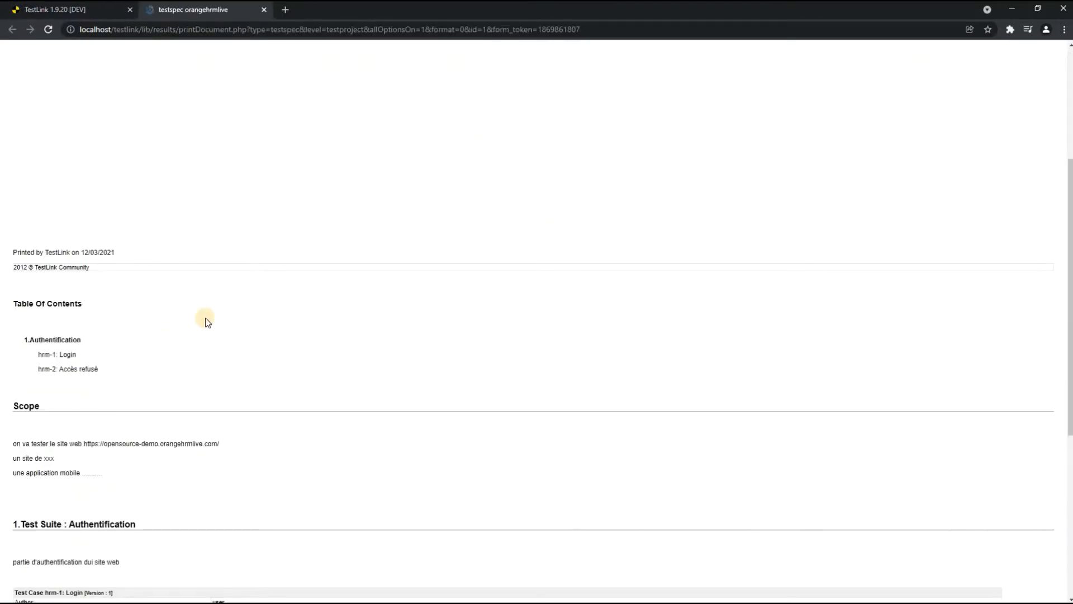
pyautogui.scroll(-6, 266, 321)
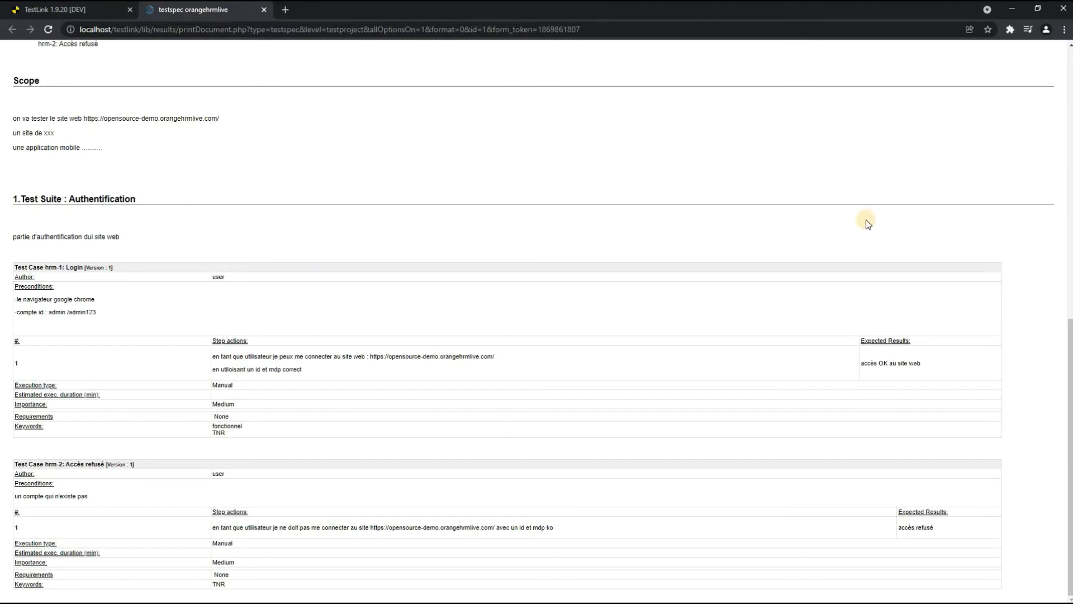
pyautogui.scroll(10, 867, 224)
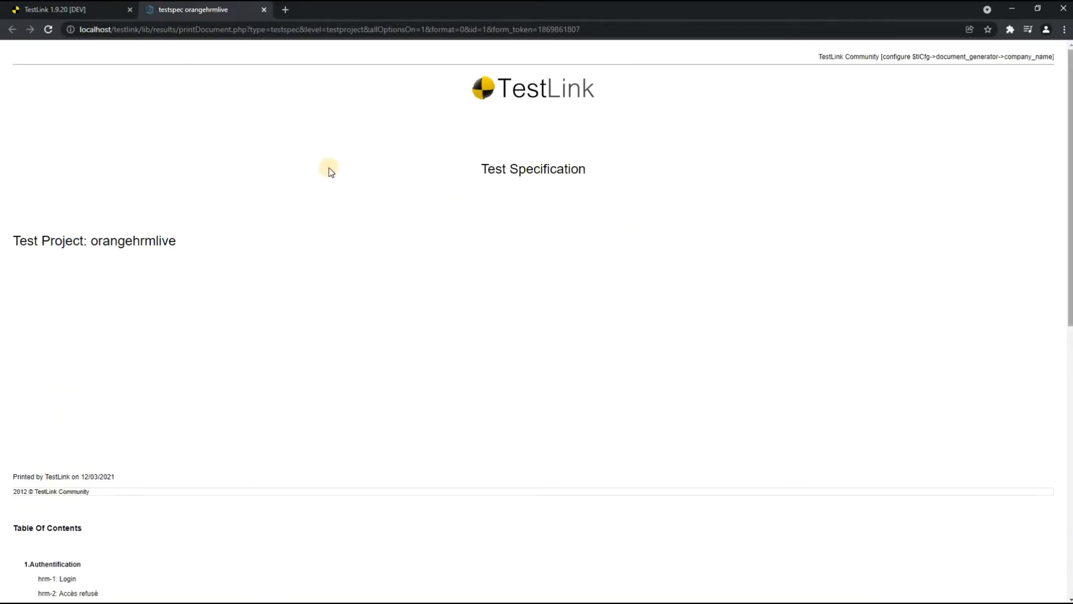
# - Close the generated specification web page and start a new requirement specification for the orangehrmlive project
pyautogui.click(264, 10)
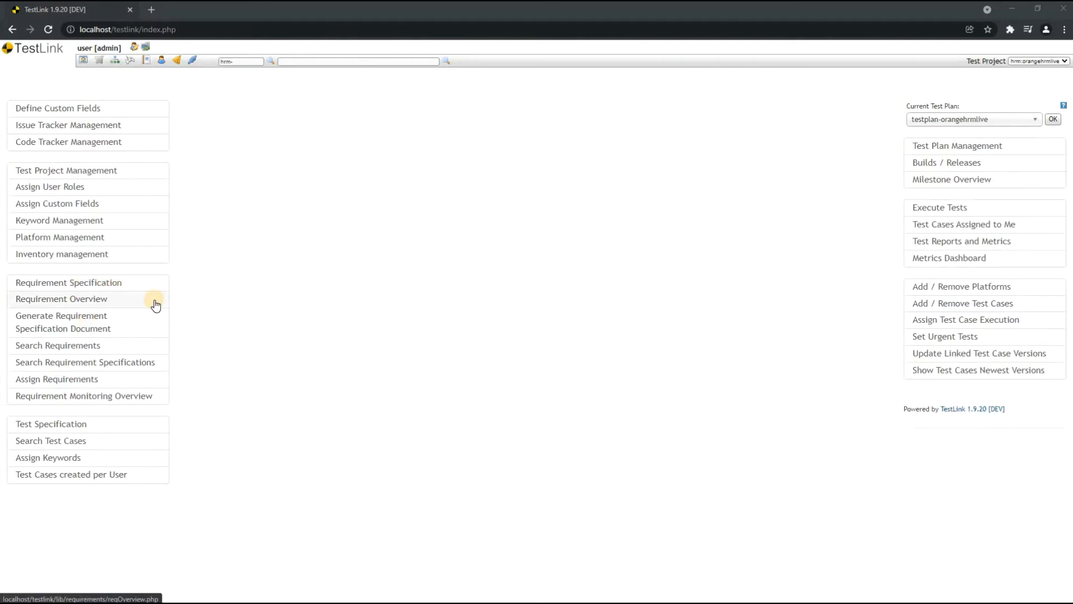
pyautogui.click(84, 286)
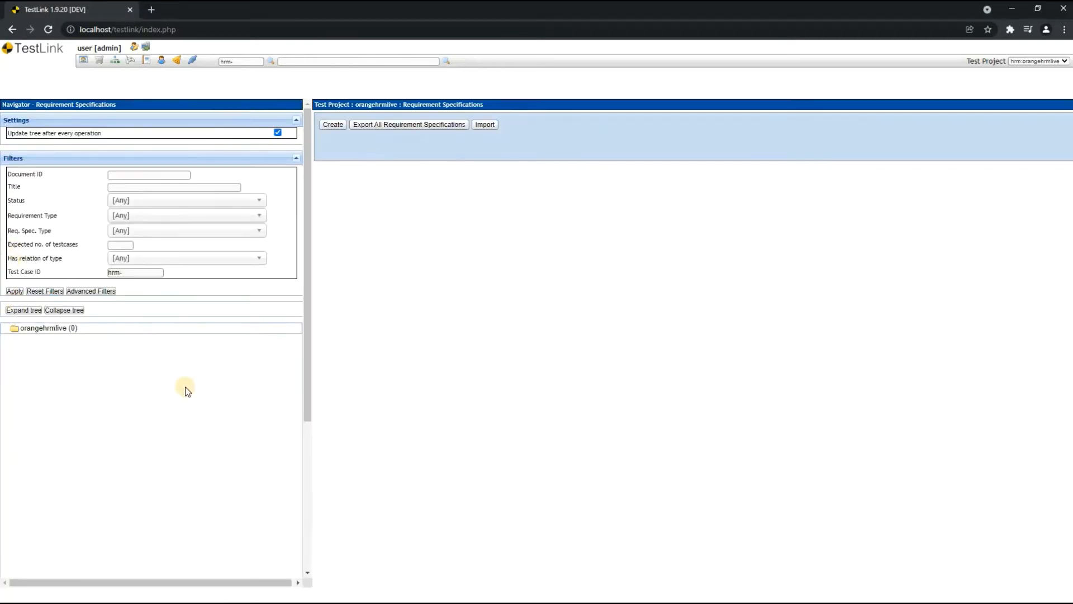
pyautogui.click(332, 125)
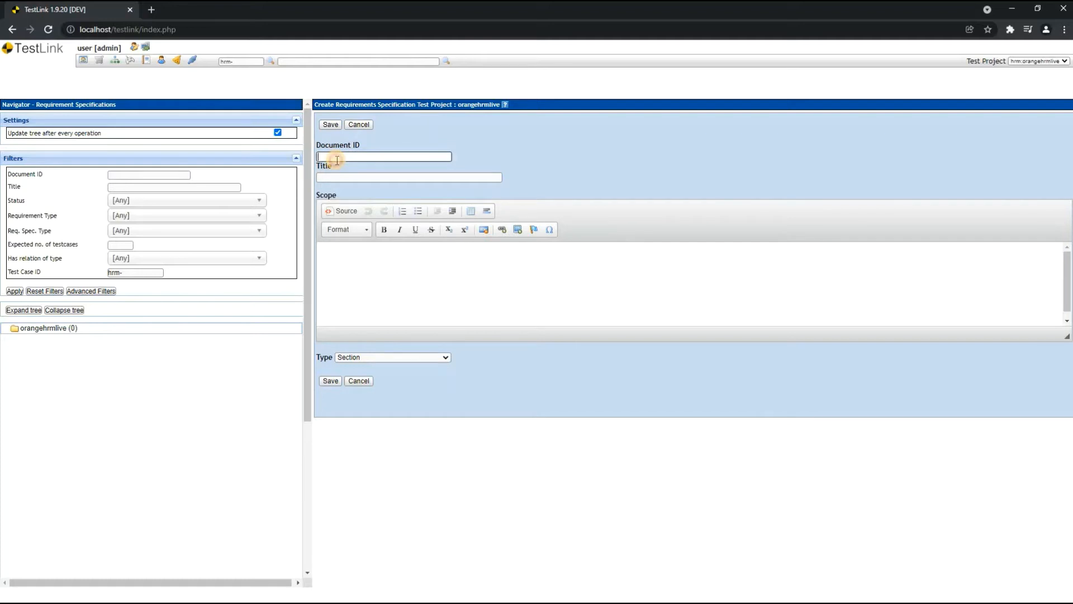
# - Title the new requirement specification "les exigences HRM"
pyautogui.click(342, 178)
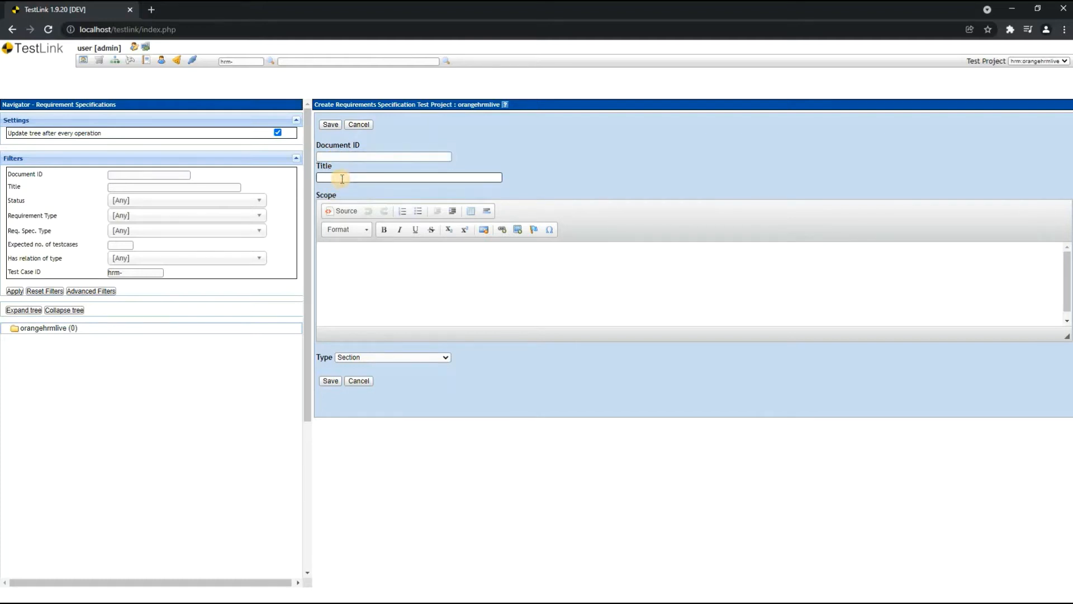
pyautogui.write('les exigences HRM')
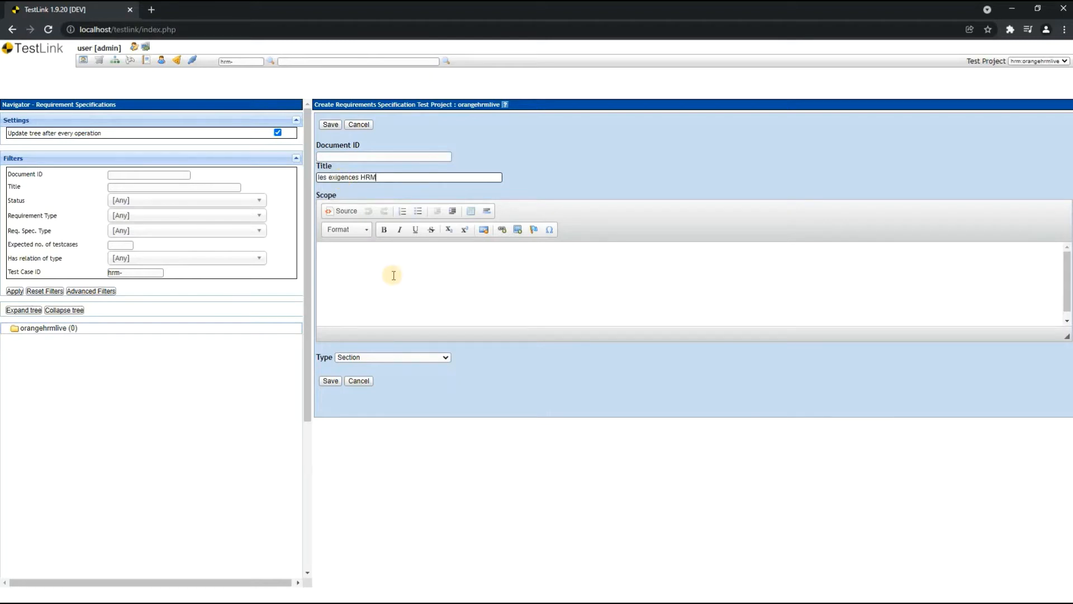
# - Paste the heading "Exigences de l'application Orange HRM :" and its numbered requirements list into the Scope
pyautogui.click(376, 257)
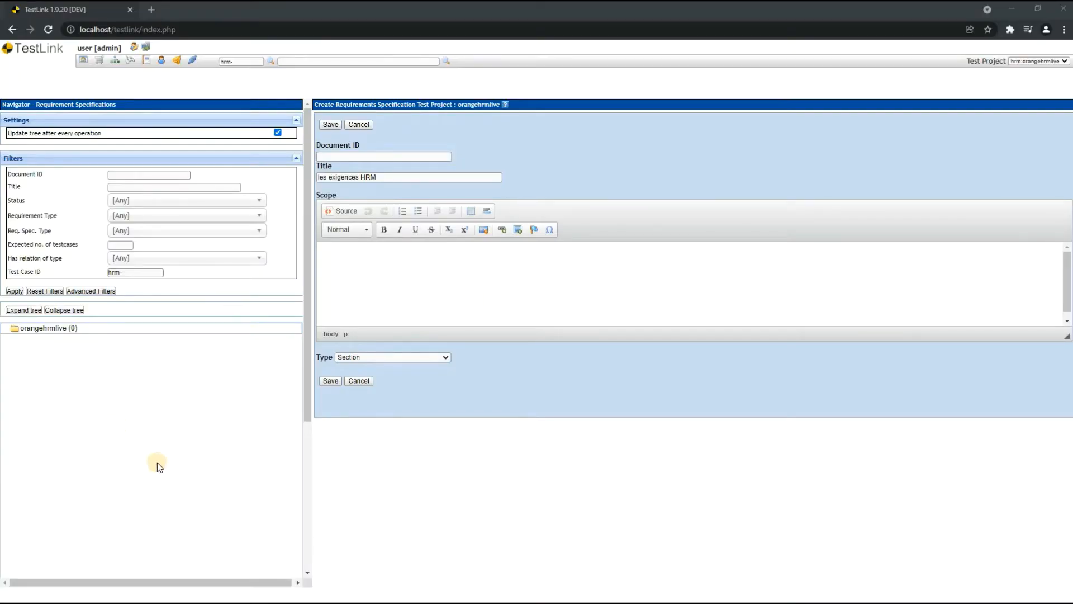
pyautogui.click(388, 272)
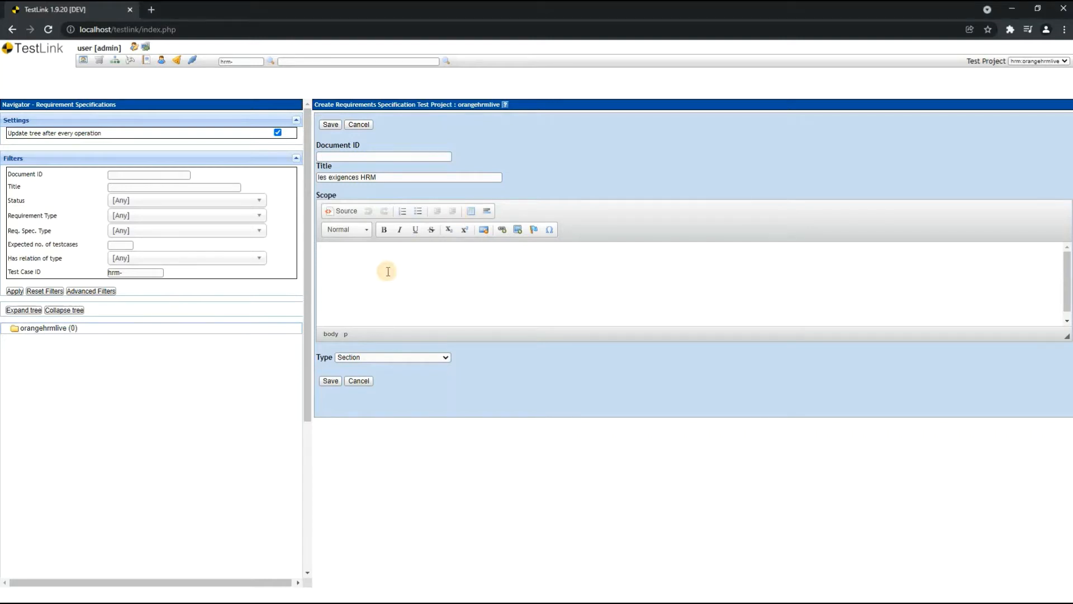
pyautogui.hotkey('ctrl', 'v')
pyautogui.scroll(3, 454, 297)
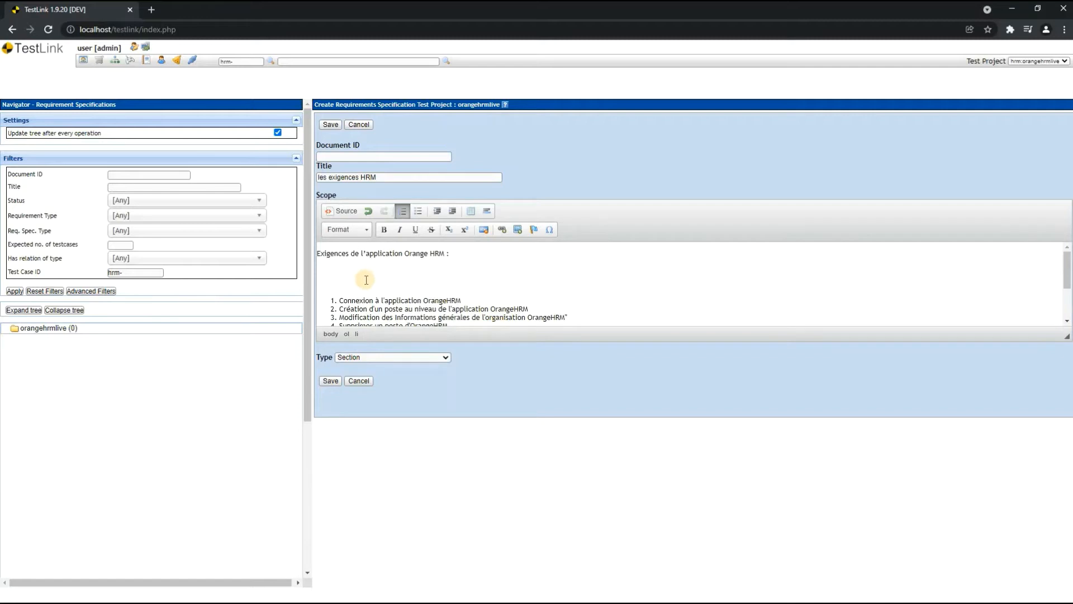
# - Examine the pasted Scope requirements one by one, from Connexion à l'application OrangeHRM to Déconnexion de l'application
pyautogui.scroll(-2, 363, 278)
pyautogui.scroll(1, 359, 285)
pyautogui.click(504, 285)
pyautogui.click(376, 308)
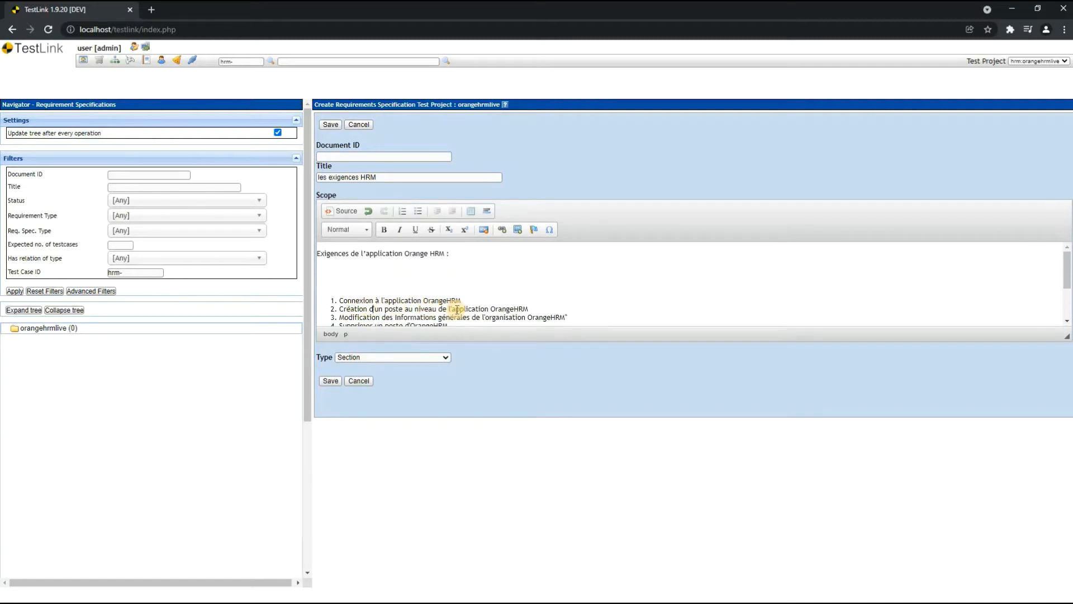
pyautogui.scroll(-2, 458, 309)
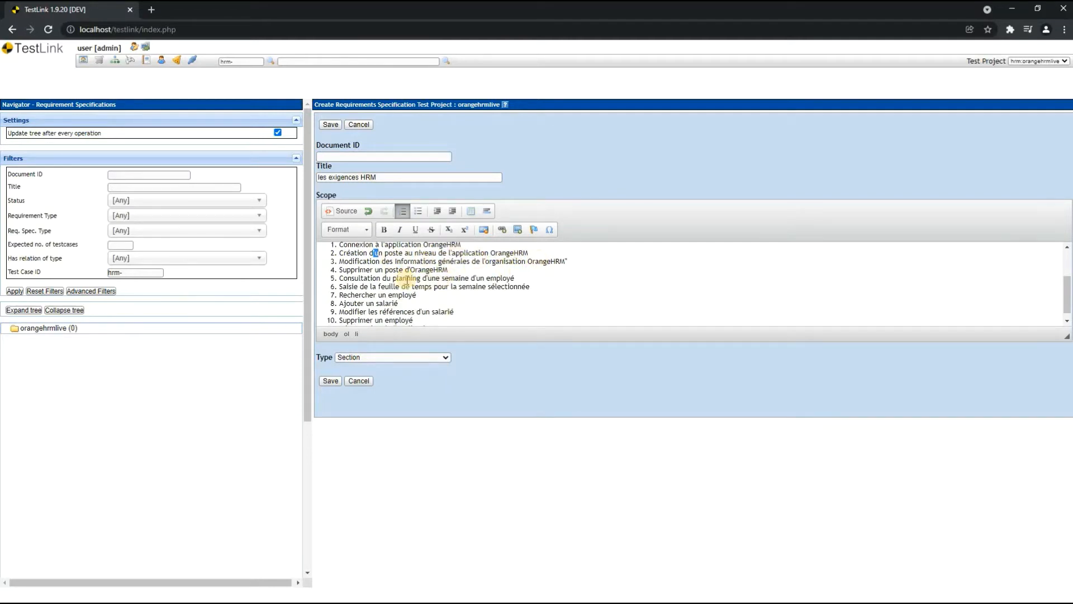
pyautogui.click(372, 262)
pyautogui.click(370, 279)
pyautogui.moveTo(362, 295); pyautogui.dragTo(432, 295)
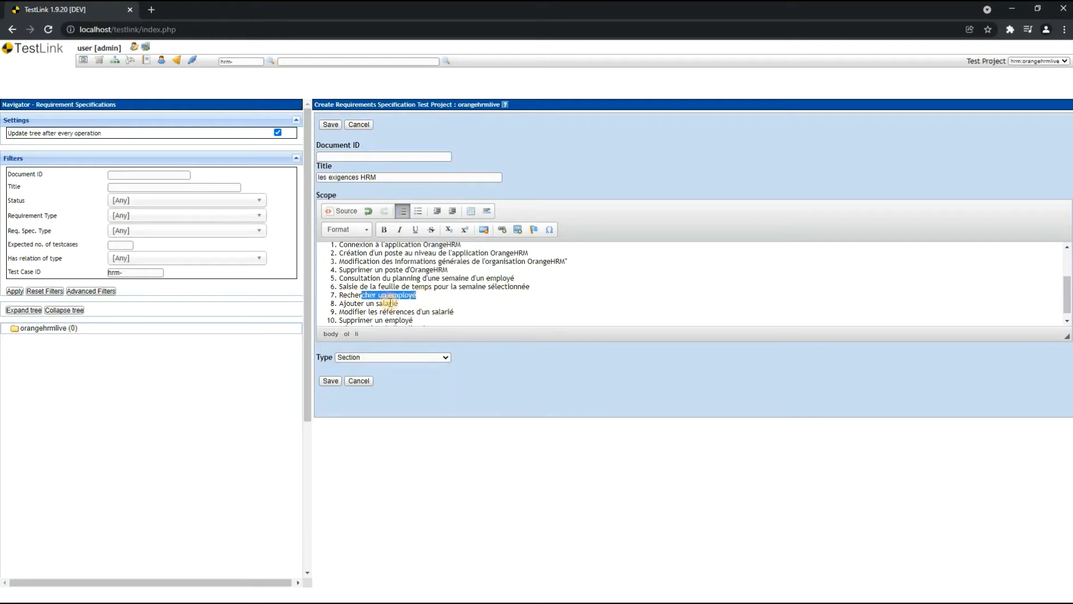
pyautogui.moveTo(346, 304); pyautogui.dragTo(428, 302)
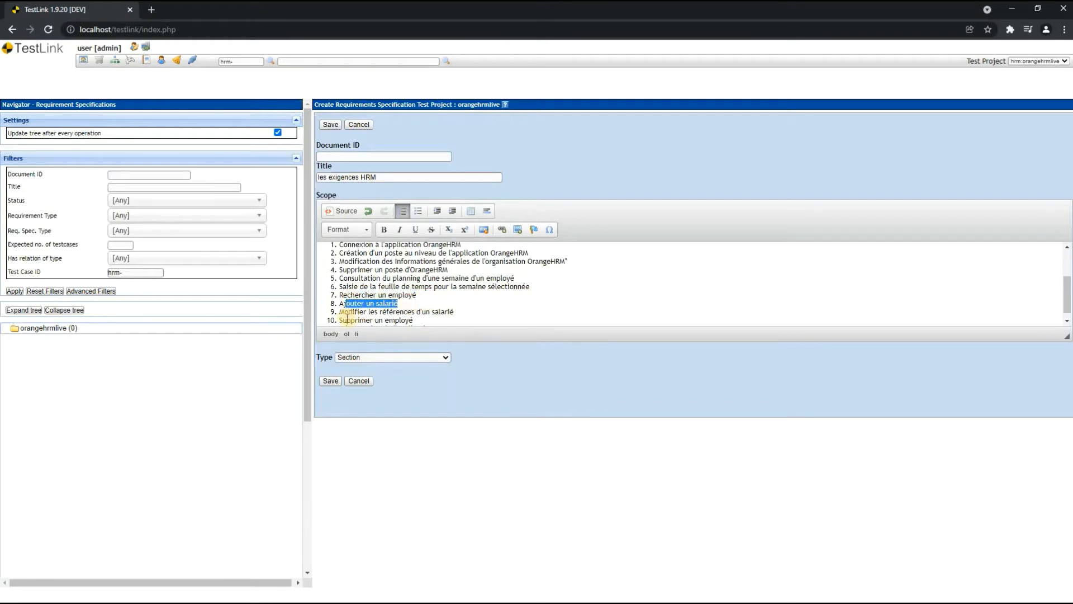
pyautogui.moveTo(343, 312); pyautogui.dragTo(479, 312)
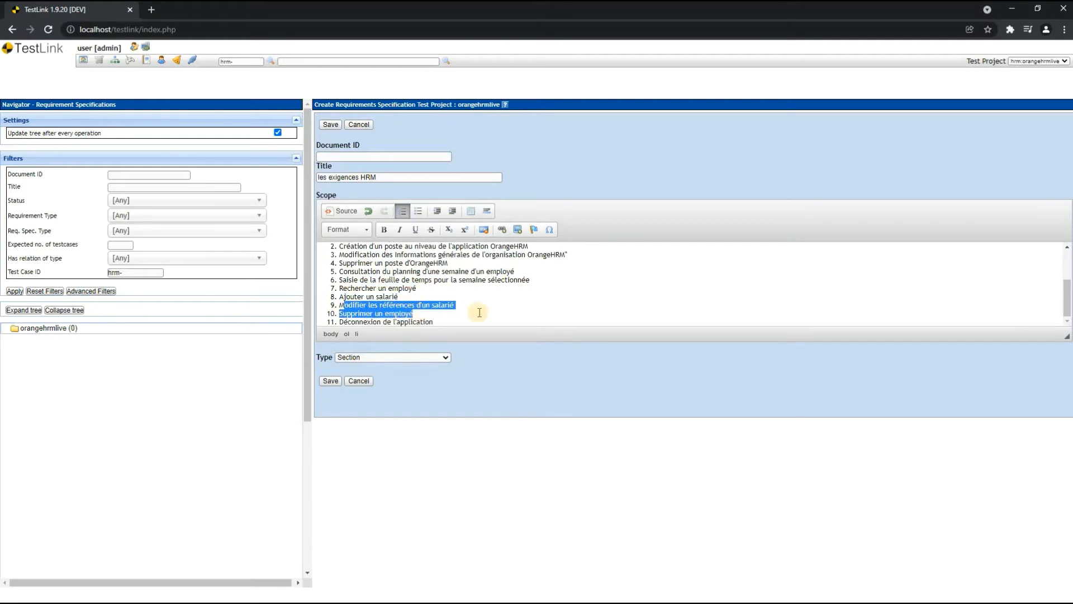
pyautogui.click(447, 313)
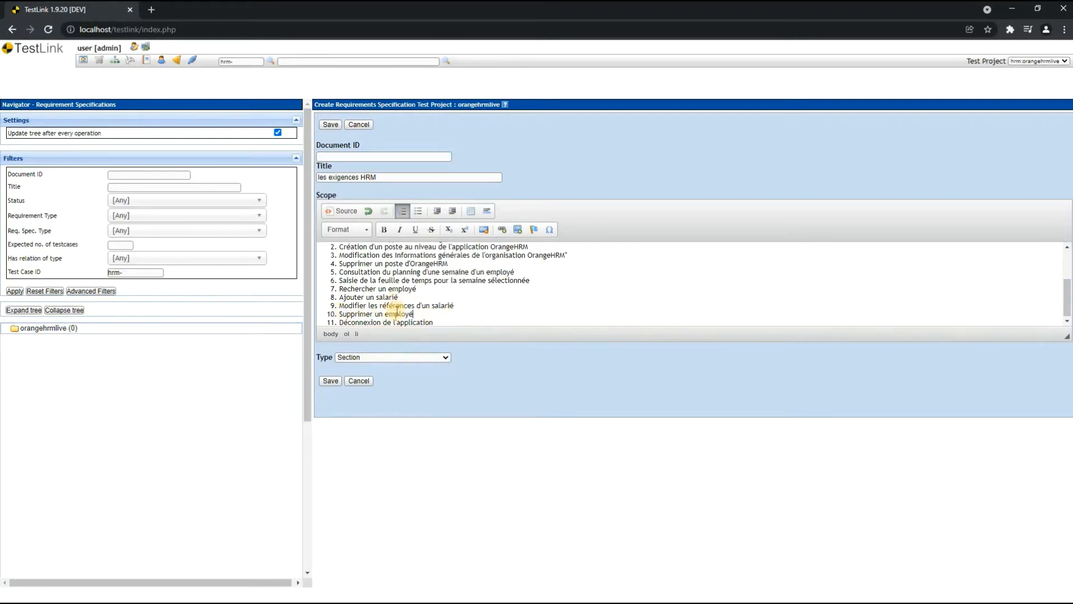
pyautogui.scroll(2, 391, 307)
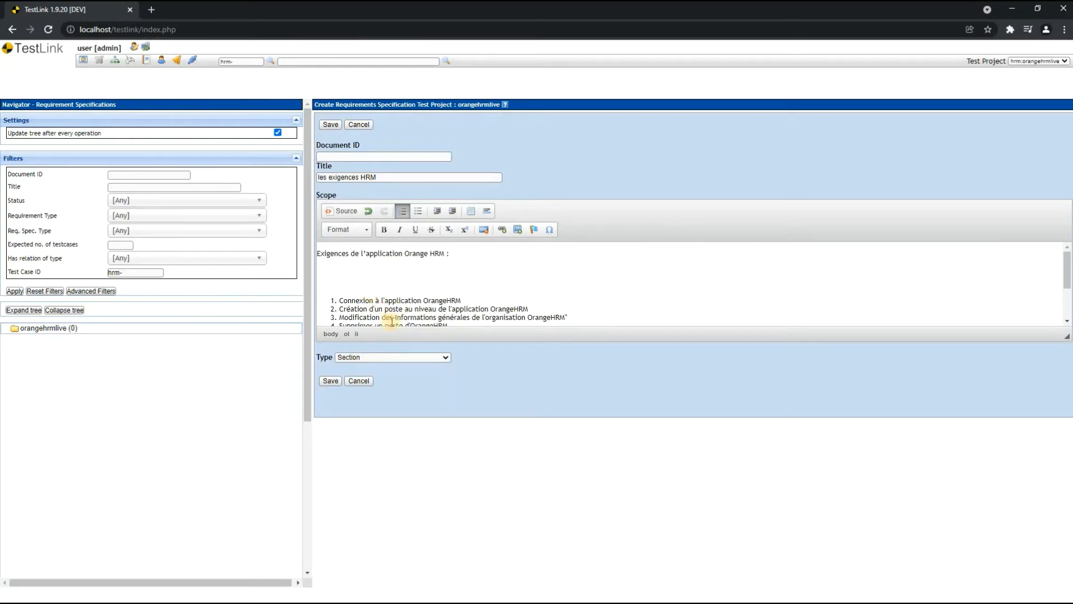
pyautogui.scroll(-3, 391, 311)
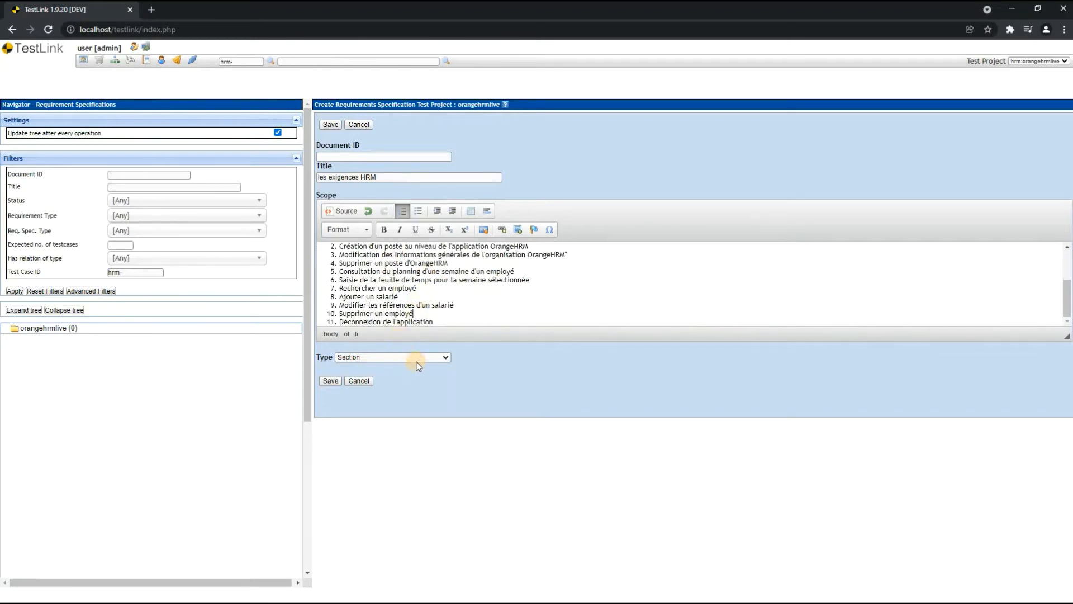
# - Delete the blank lines between the Scope heading and the numbered requirements list
pyautogui.scroll(2, 391, 283)
pyautogui.click(325, 273)
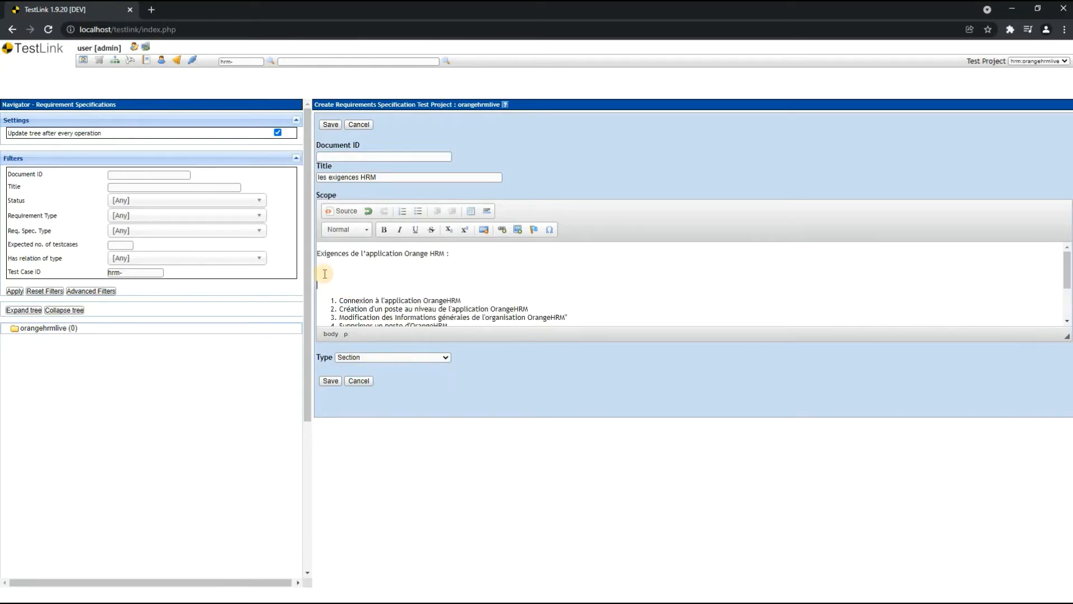
pyautogui.press('Delete')
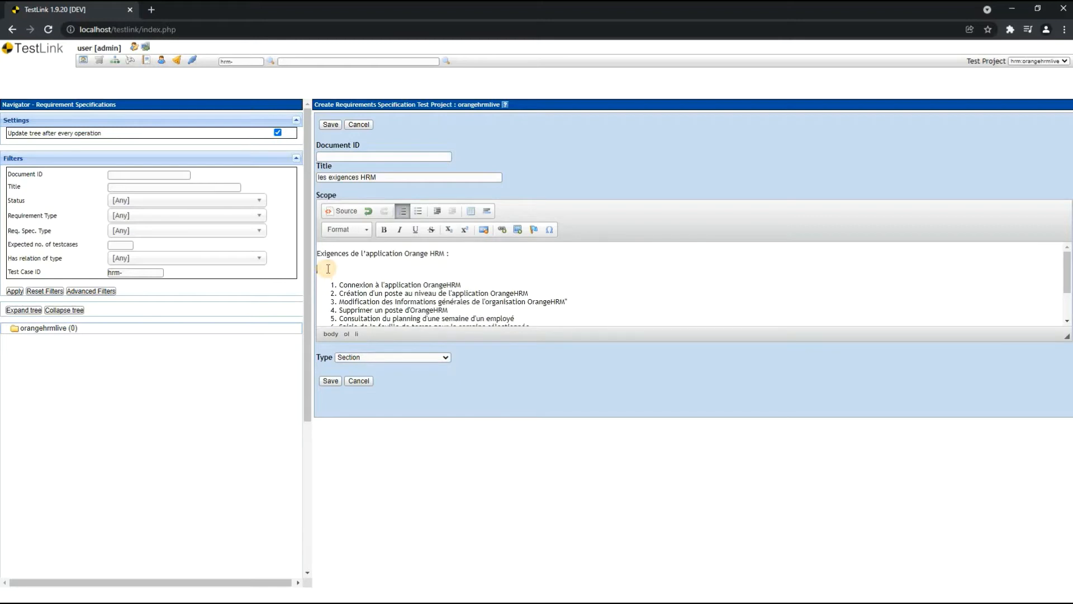
pyautogui.click(328, 269)
pyautogui.press('Delete')
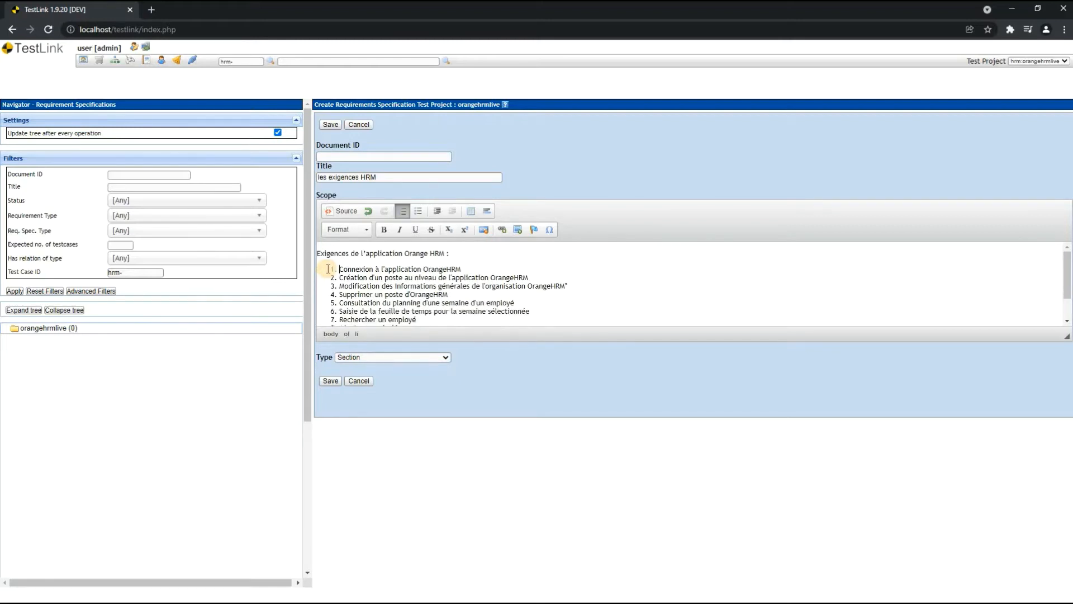
# - Set the requirement specification's type to User Requirement Specification, checking the choice against the Scope list
pyautogui.click(425, 358)
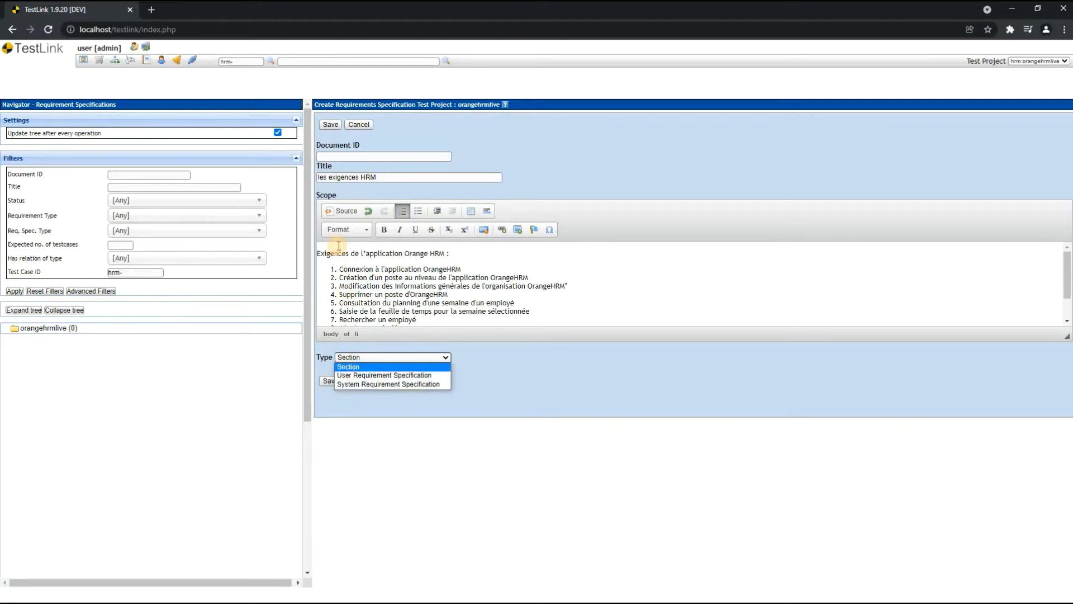
pyautogui.click(363, 283)
pyautogui.scroll(-2, 416, 318)
pyautogui.click(432, 357)
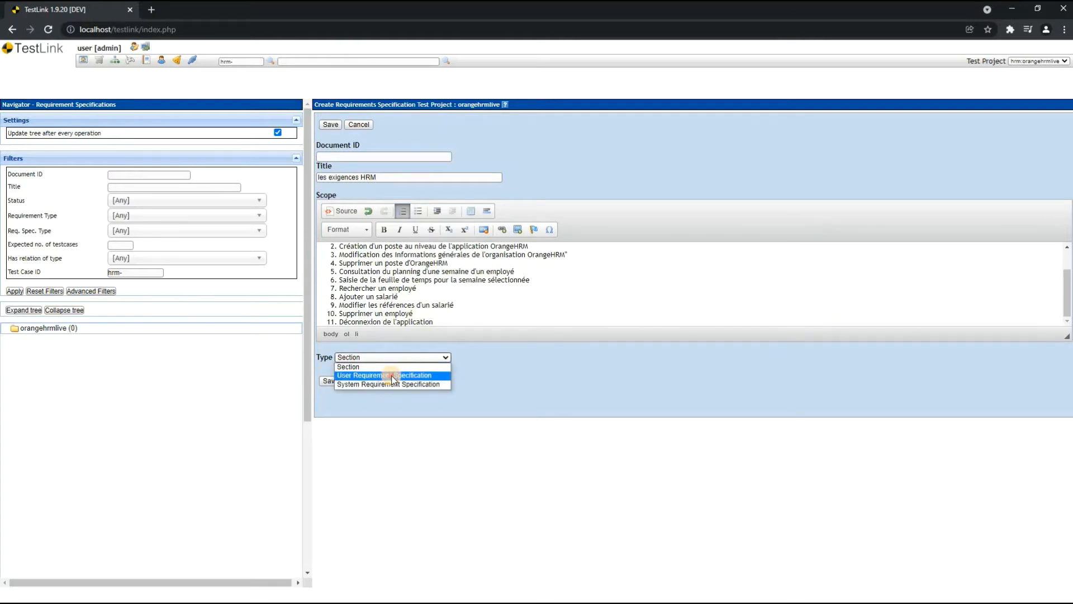
pyautogui.click(393, 376)
pyautogui.click(396, 360)
pyautogui.click(354, 288)
pyautogui.scroll(3, 354, 288)
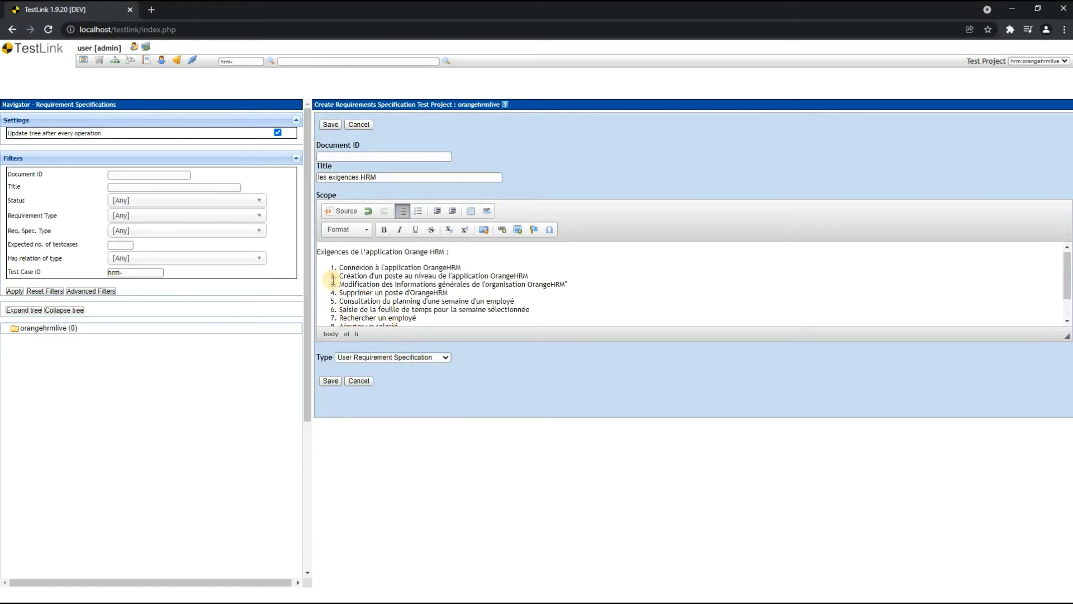
pyautogui.click(488, 270)
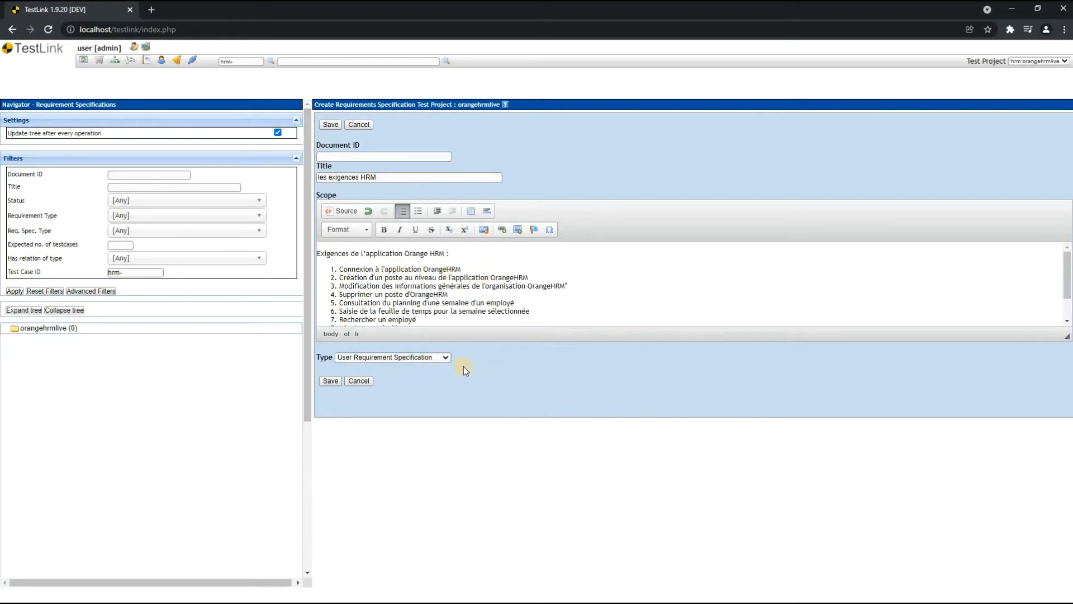
pyautogui.click(444, 361)
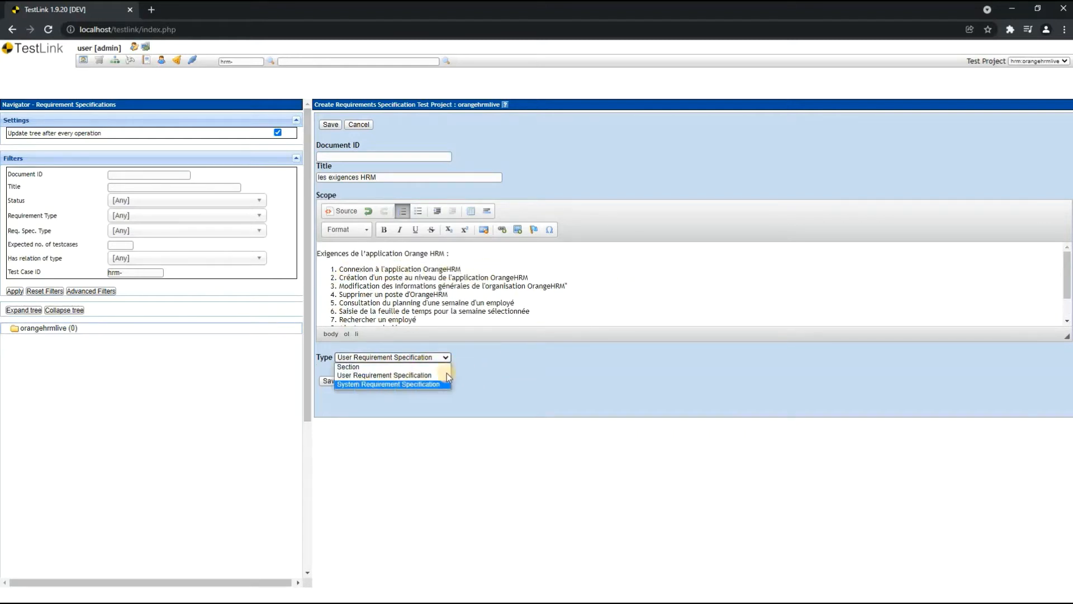
pyautogui.click(528, 374)
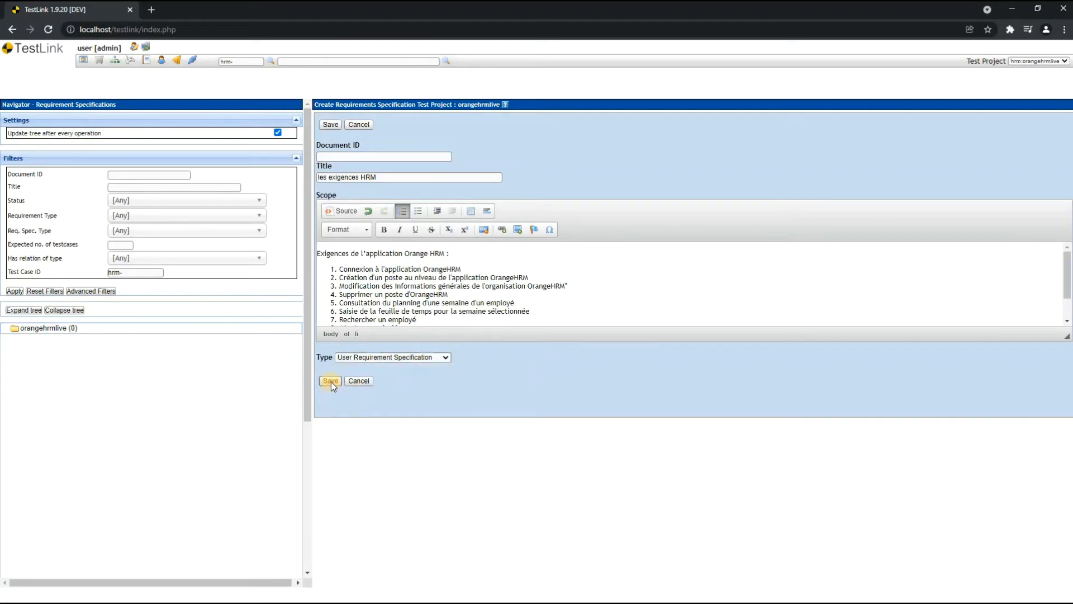
# - Enter hrm101 as the Document ID and save the requirement specification
pyautogui.click(331, 382)
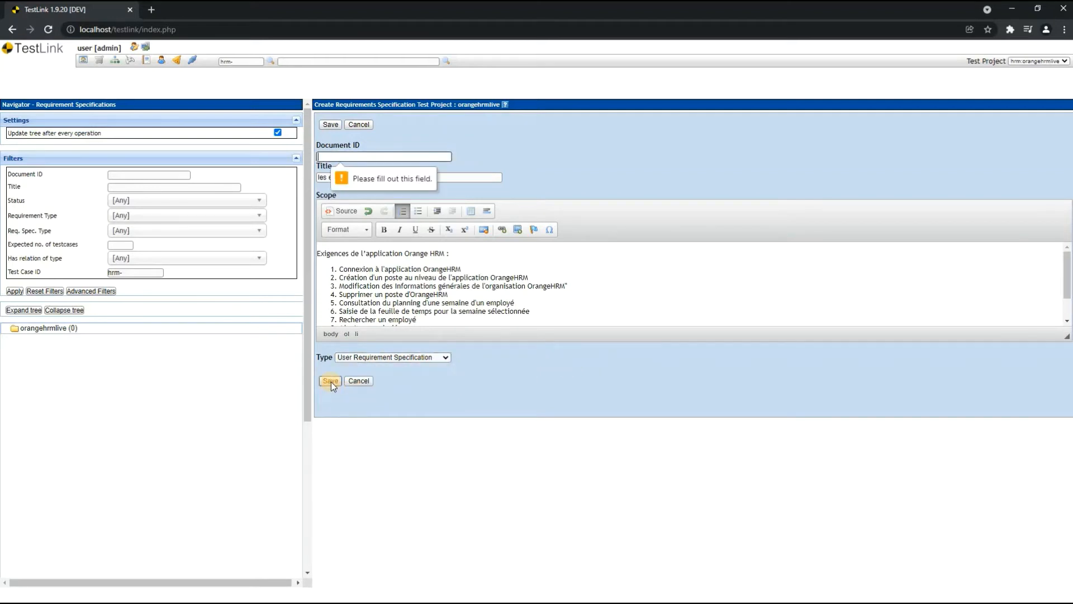
pyautogui.click(347, 157)
pyautogui.write('h')
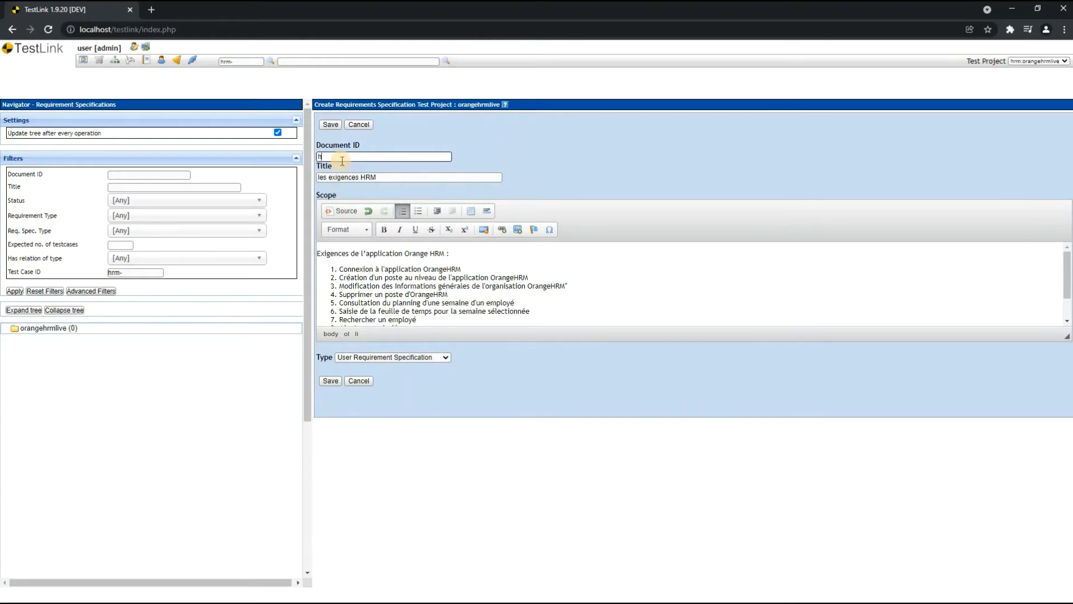
pyautogui.write('rm101')
pyautogui.click(333, 381)
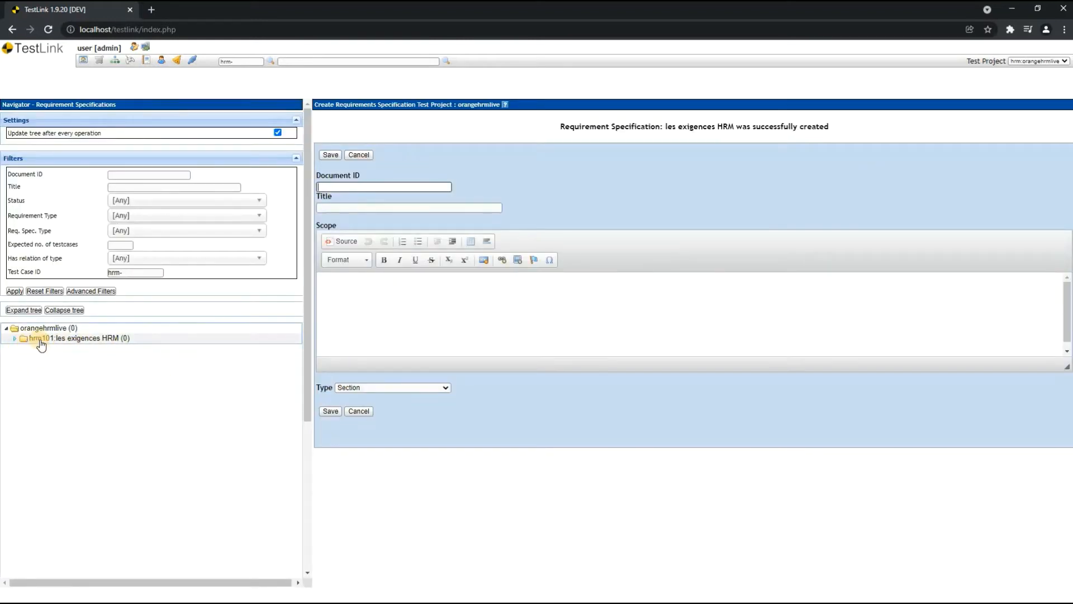
# - Open the hrm101 requirement specification from the project tree and review the requirements listed in its Scope
pyautogui.click(84, 339)
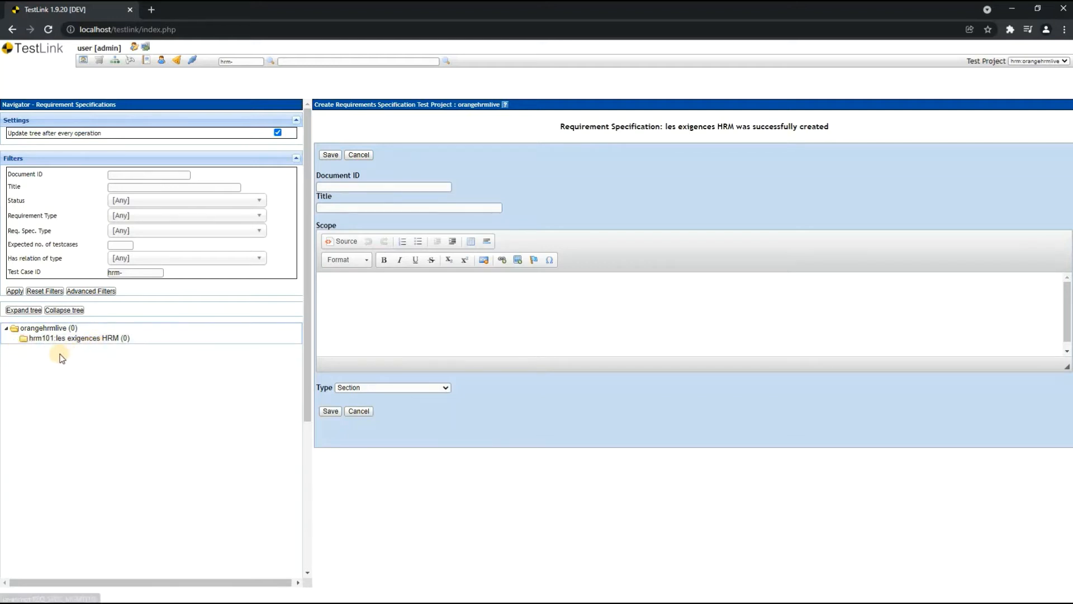
pyautogui.click(32, 340)
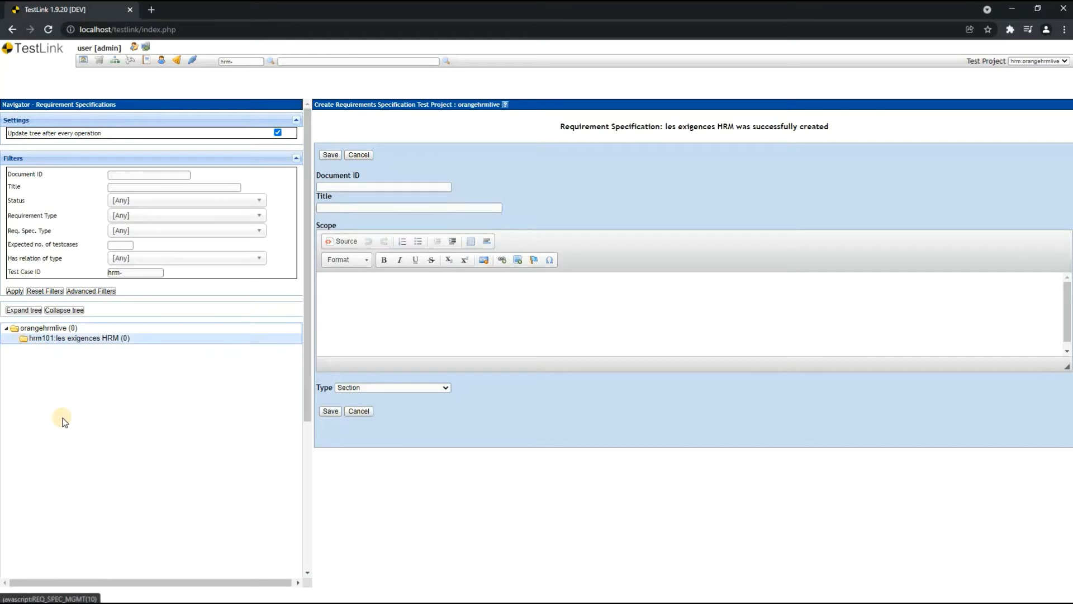
pyautogui.click(27, 339)
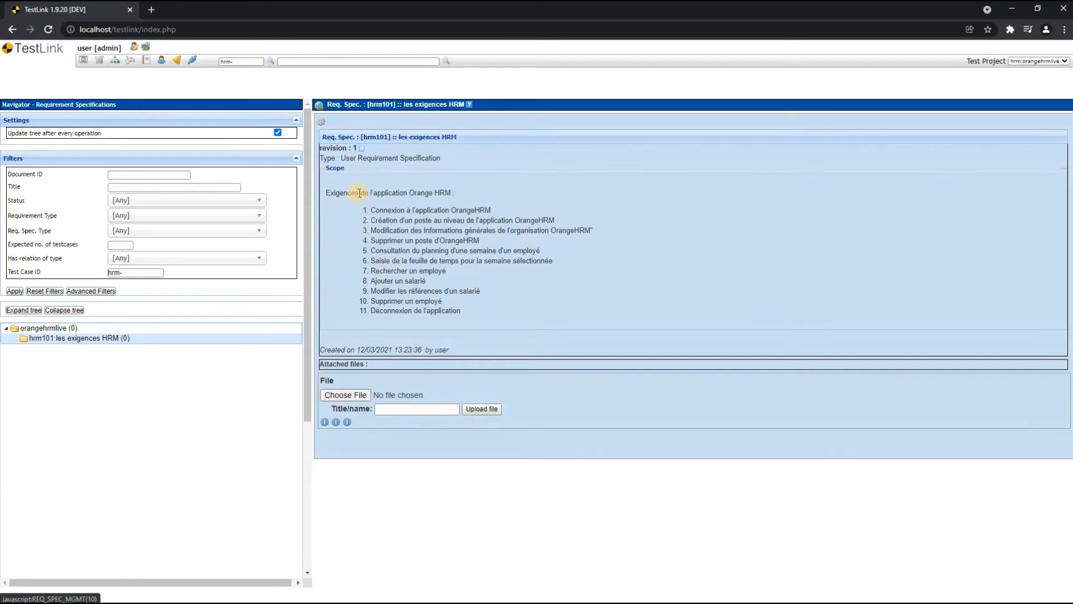
pyautogui.moveTo(359, 192); pyautogui.dragTo(462, 312)
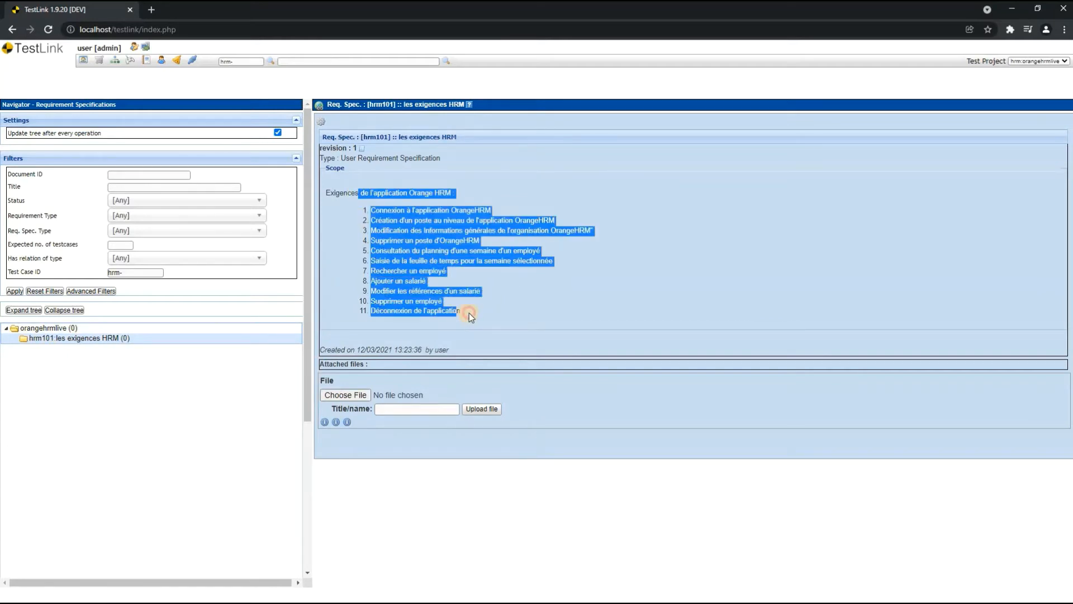
pyautogui.moveTo(372, 210); pyautogui.dragTo(560, 211)
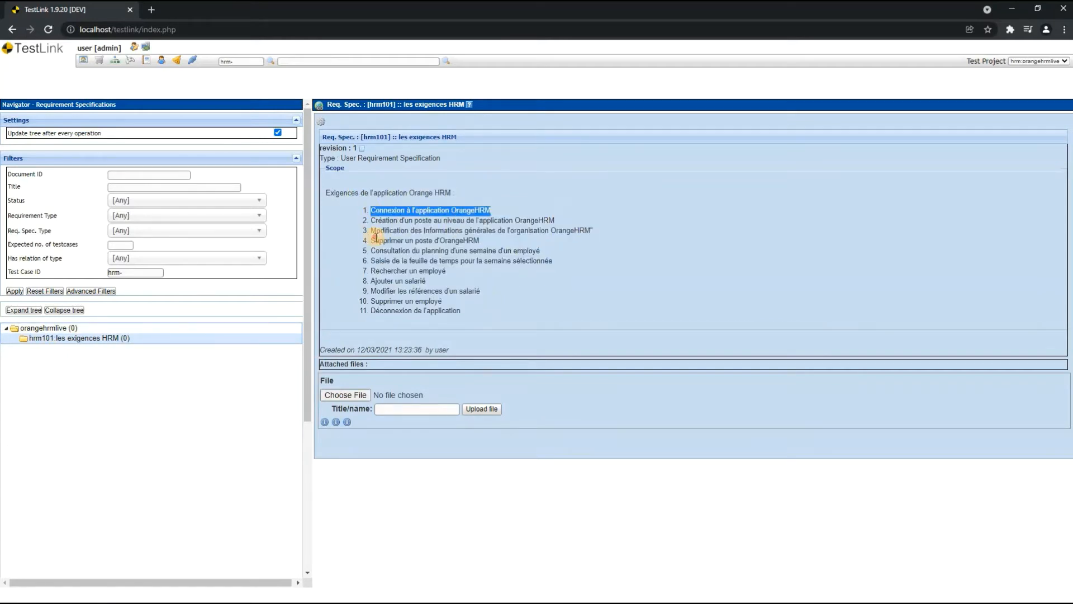
pyautogui.moveTo(376, 237); pyautogui.dragTo(610, 238)
pyautogui.moveTo(395, 291); pyautogui.dragTo(418, 311)
pyautogui.click(485, 331)
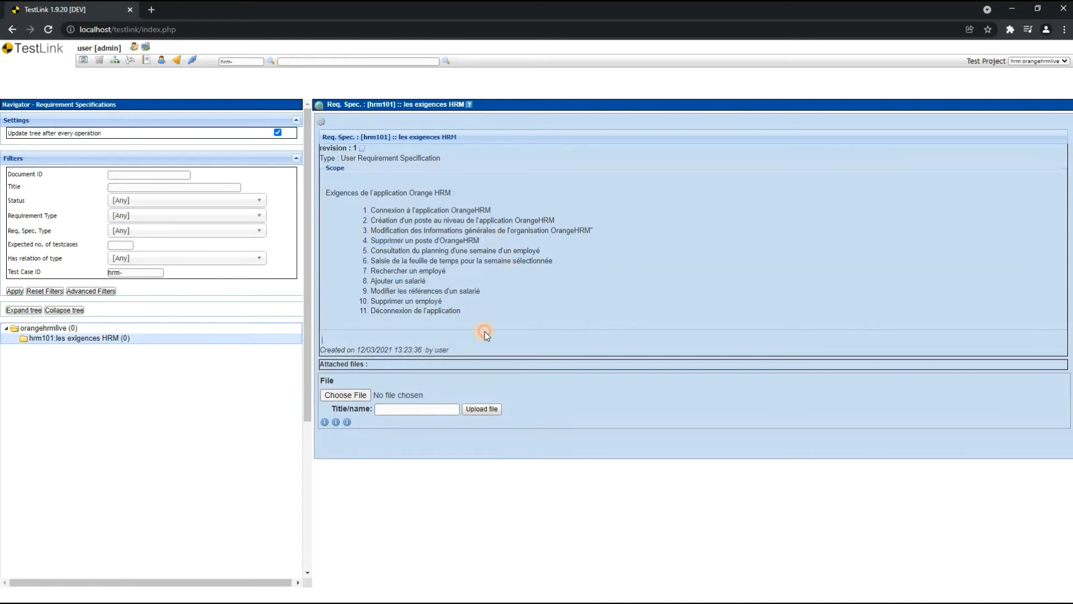
# - Start a child requirement specification under hrm101 with the title "Connexion à l'application OrangeHRM", without the leading list number
pyautogui.click(323, 123)
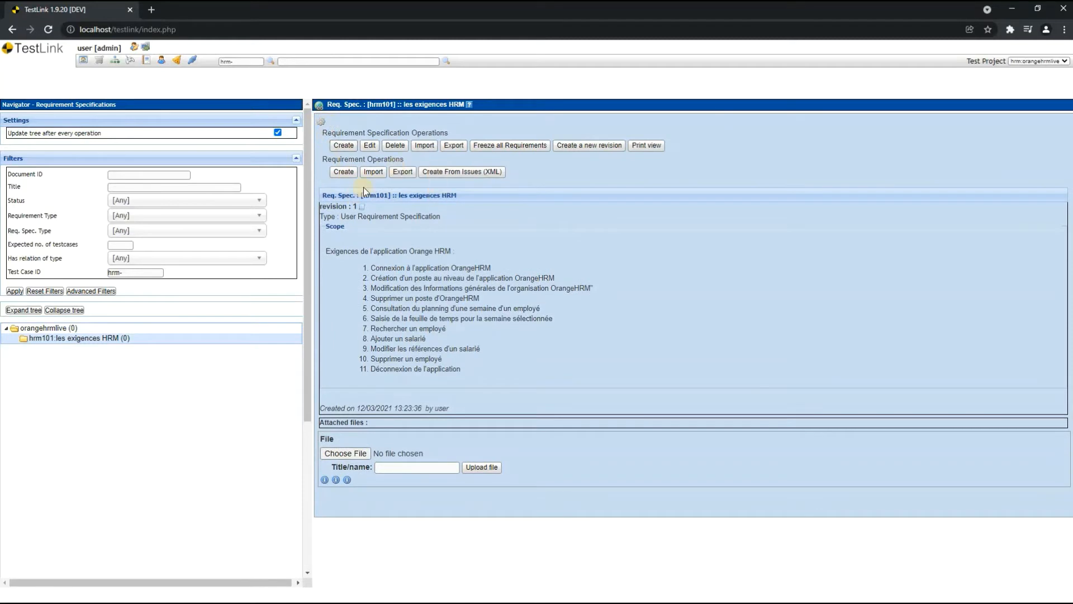
pyautogui.click(351, 149)
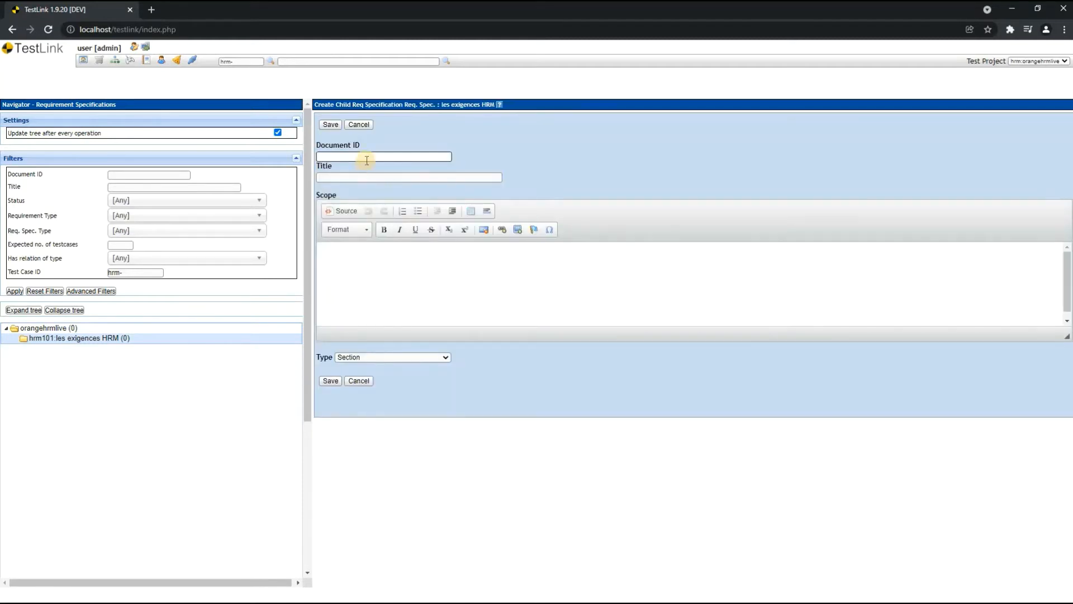
pyautogui.click(366, 160)
pyautogui.click(412, 175)
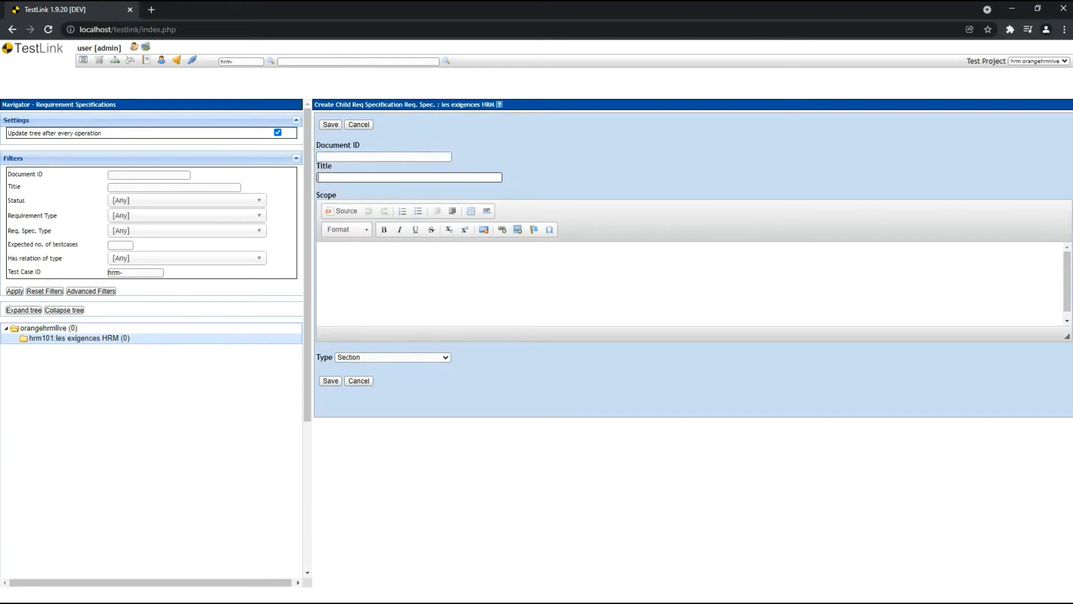
pyautogui.hotkey('alt', 'Tab')
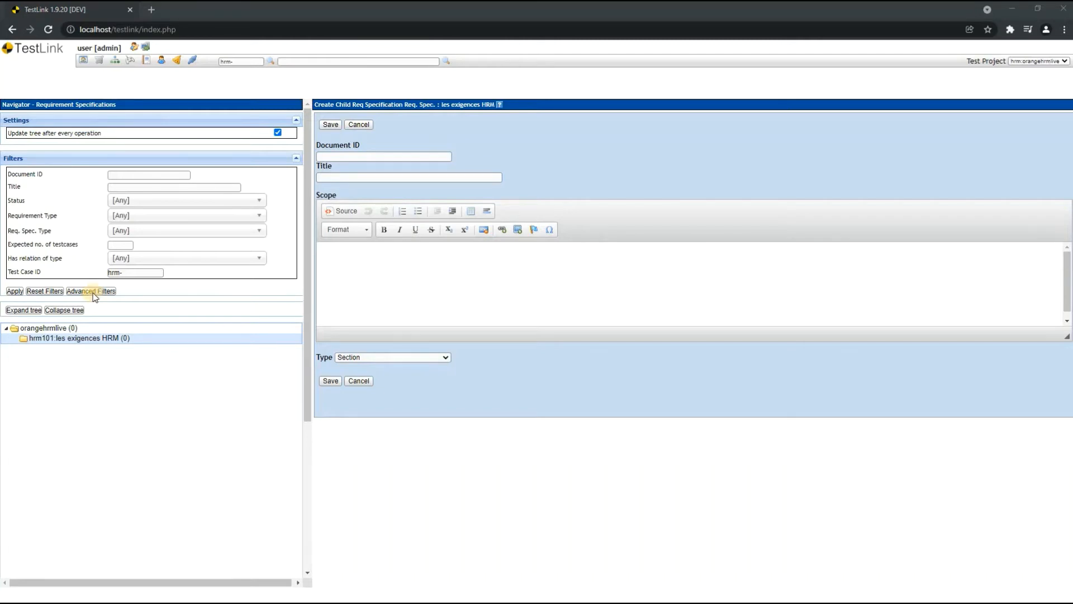
pyautogui.click(346, 177)
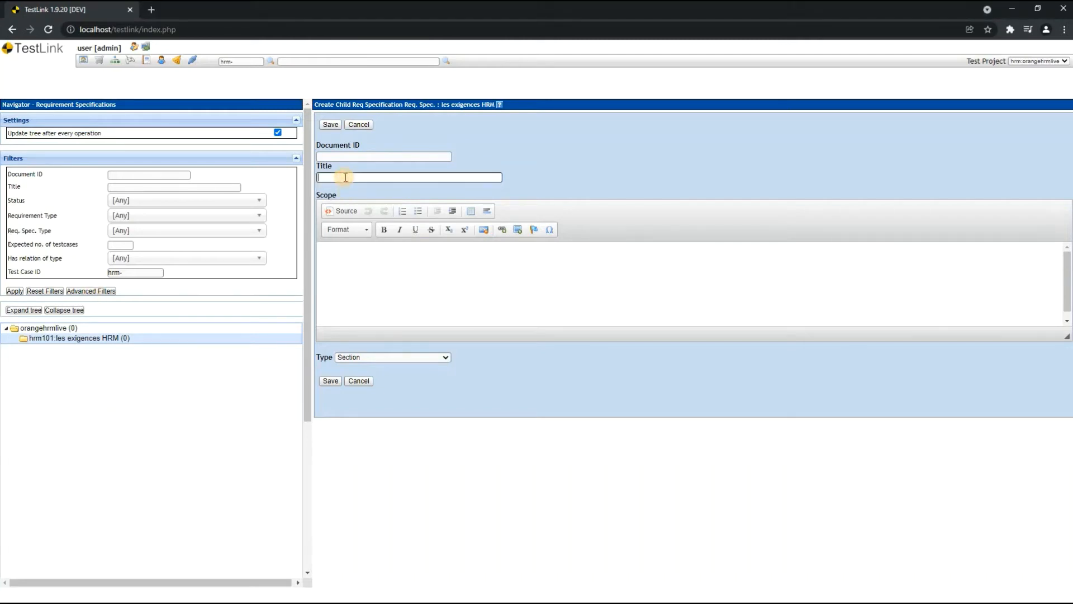
pyautogui.write("1\tConnexion à l'application OrangeHRM")
pyautogui.moveTo(334, 178); pyautogui.dragTo(267, 176)
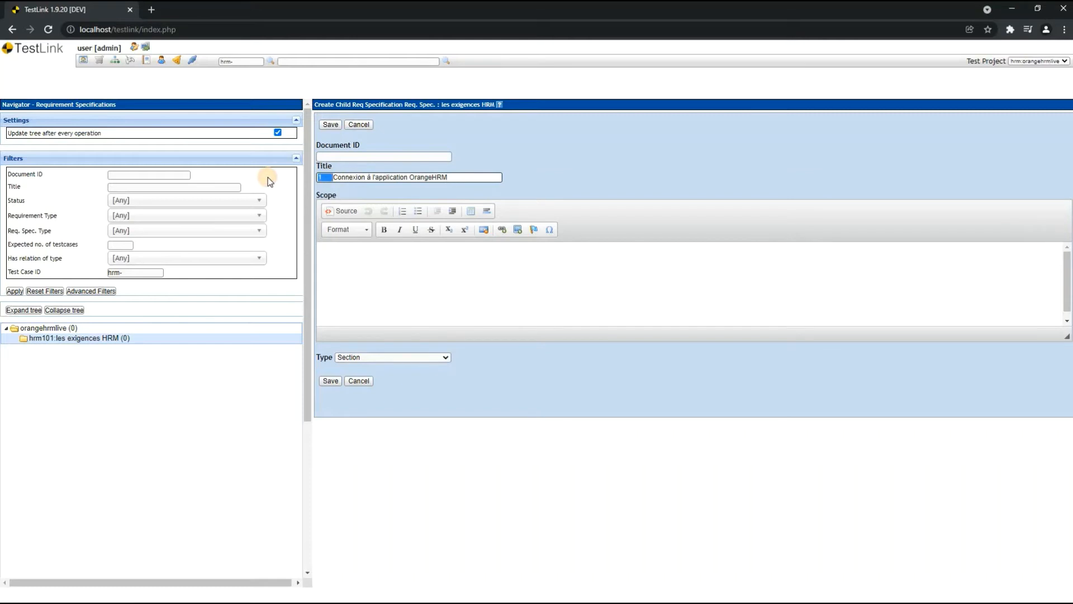
pyautogui.press('BackSpace')
# - Write the child specification's Scope as two paragraphs: "en tant que utilisateur" and "je peux me connecter au site web"
pyautogui.click(366, 273)
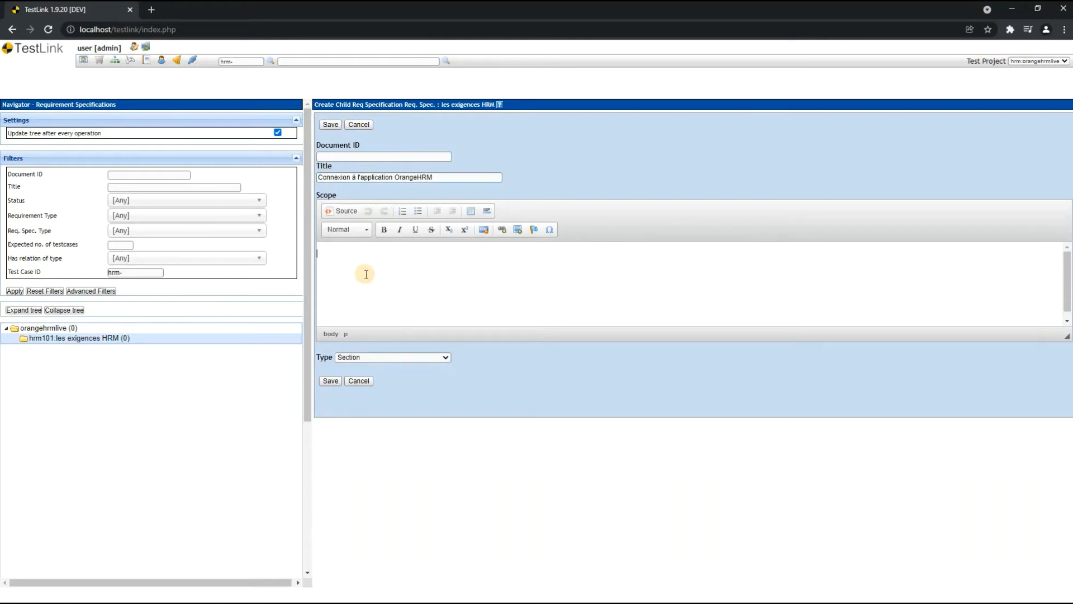
pyautogui.write('en tant qye')
pyautogui.write(' utilisateur')
pyautogui.press('Return')
pyautogui.write('ke')
pyautogui.write(' m')
pyautogui.write(' pey')
pyautogui.write('ux me')
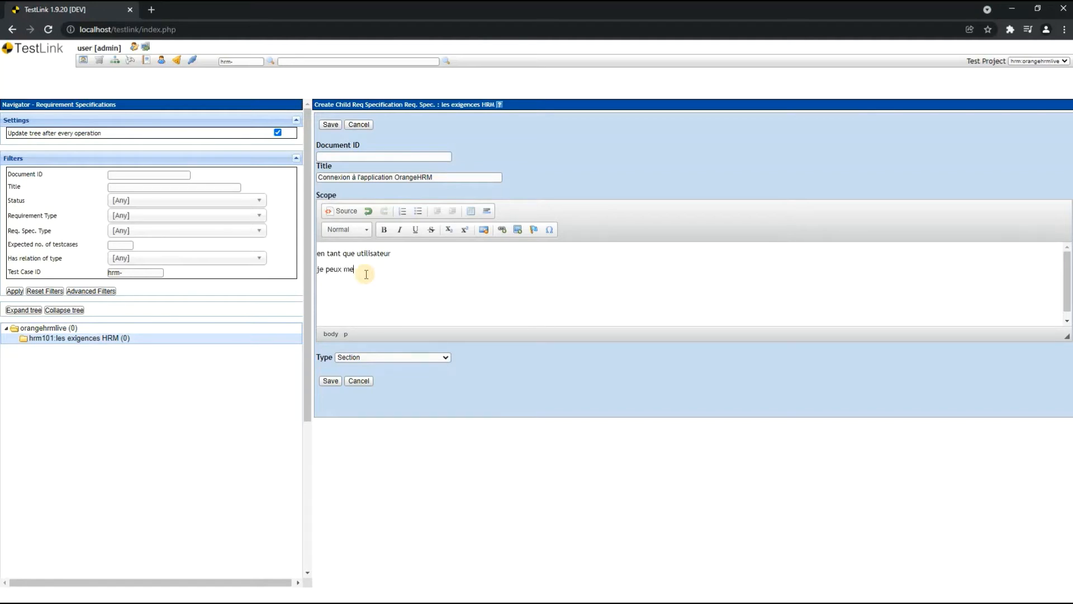
pyautogui.write(' connecter au site web')
# - Set the child specification's type to User Requirement Specification and its Document ID to 101-1, and save it
pyautogui.click(405, 357)
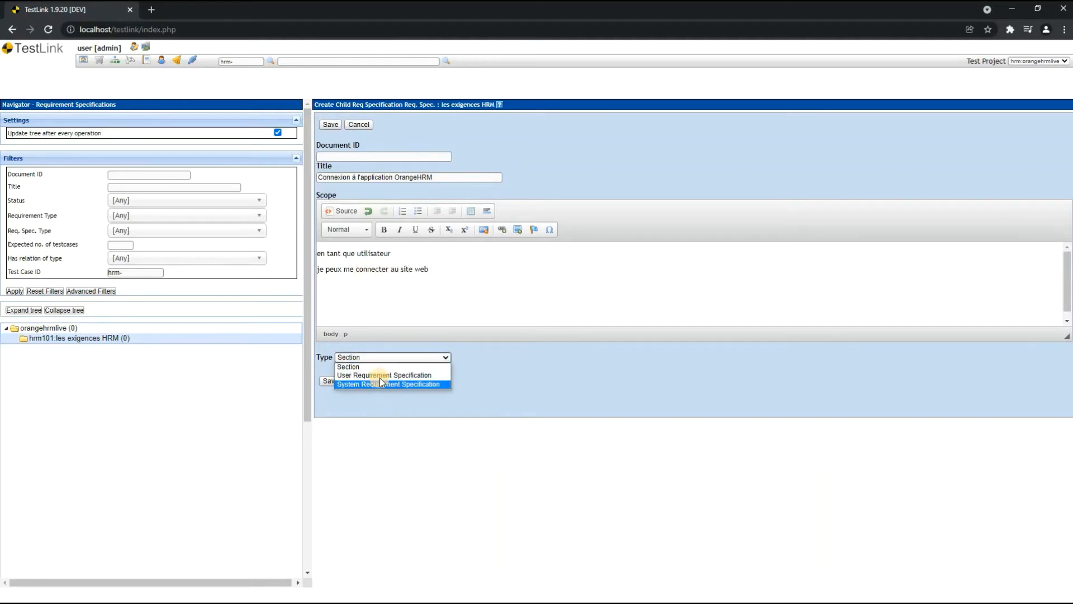
pyautogui.click(380, 376)
pyautogui.click(329, 381)
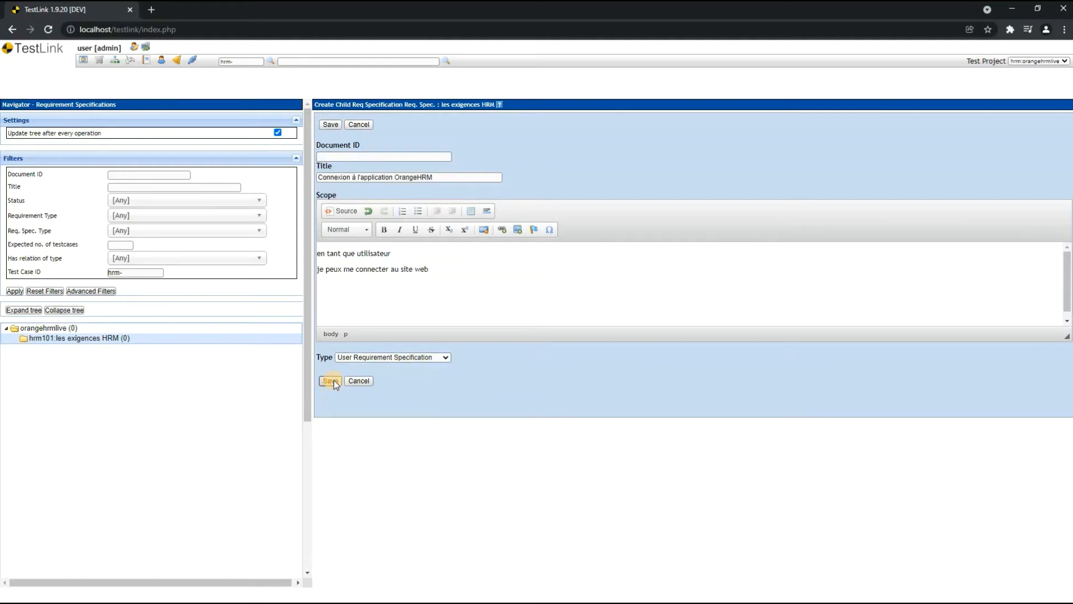
pyautogui.click(334, 156)
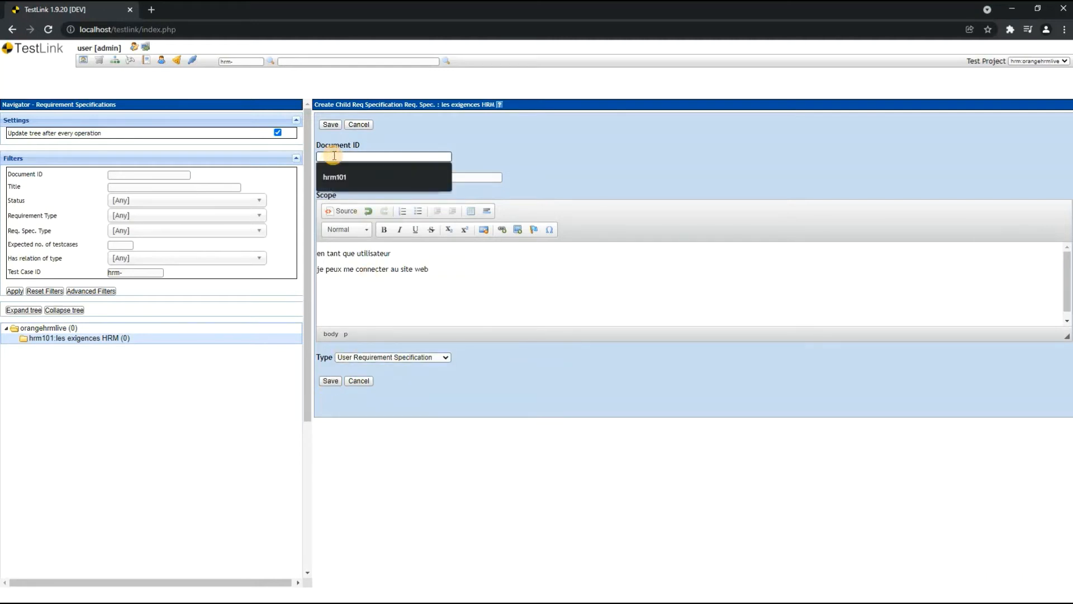
pyautogui.write('101-1')
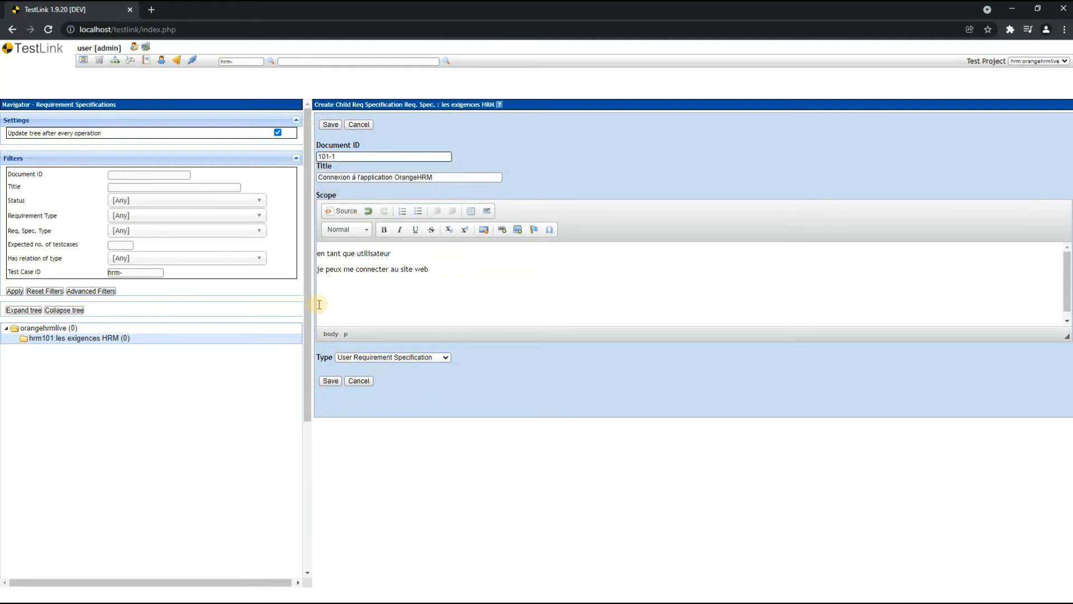
pyautogui.click(331, 380)
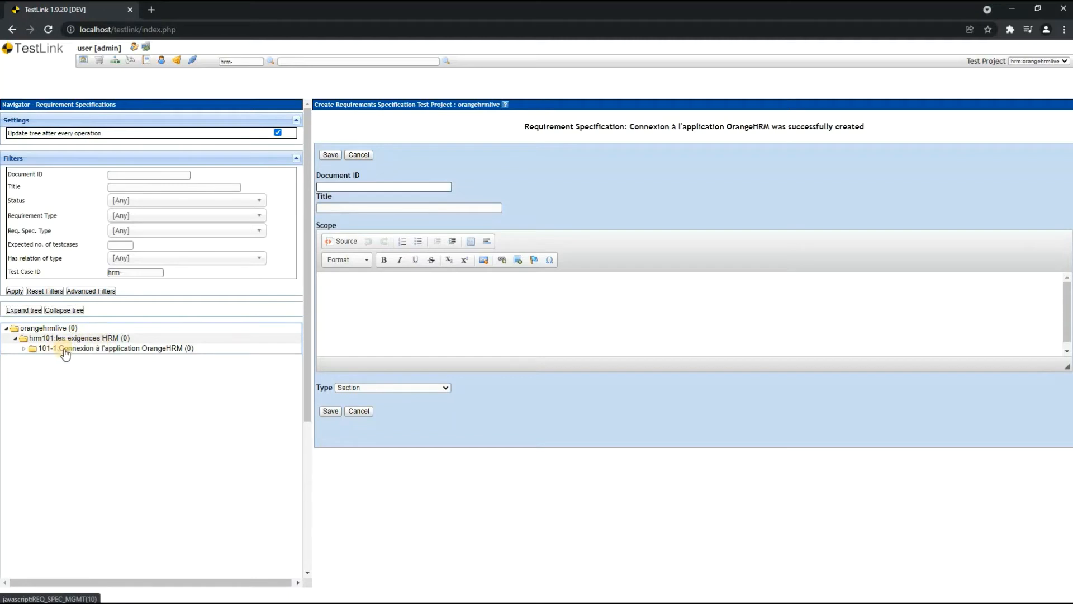
# - Open the 101-1 child specification for editing and save it again with the same content
pyautogui.click(175, 351)
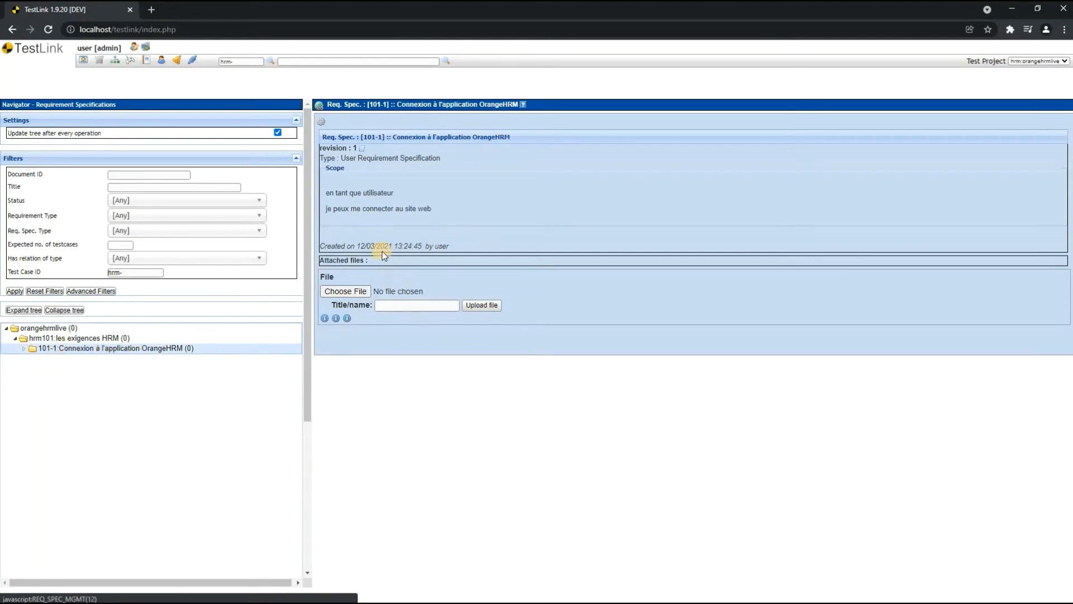
pyautogui.click(324, 122)
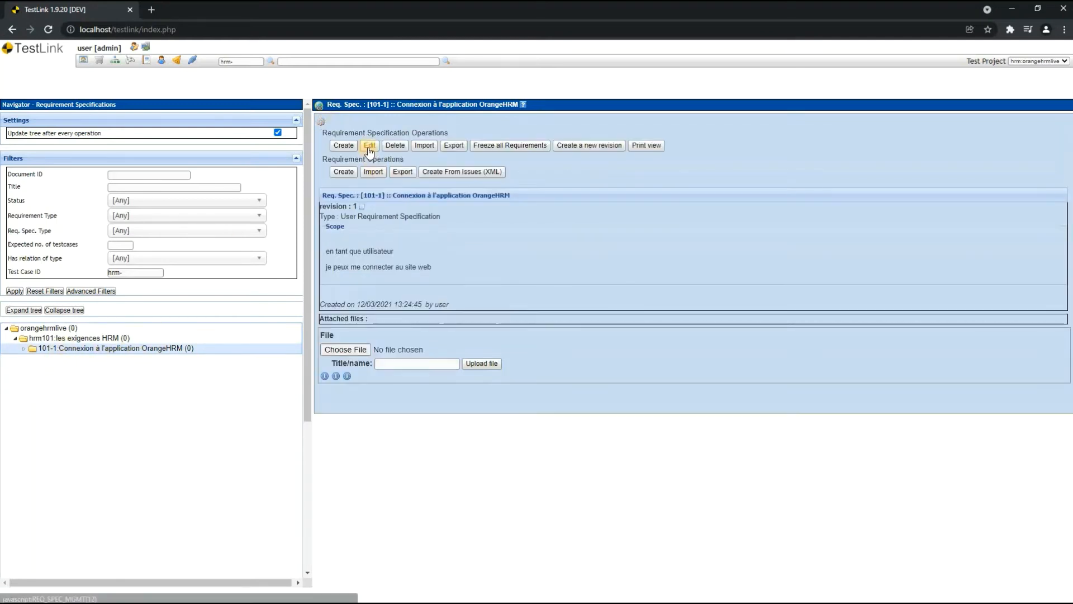
pyautogui.click(372, 147)
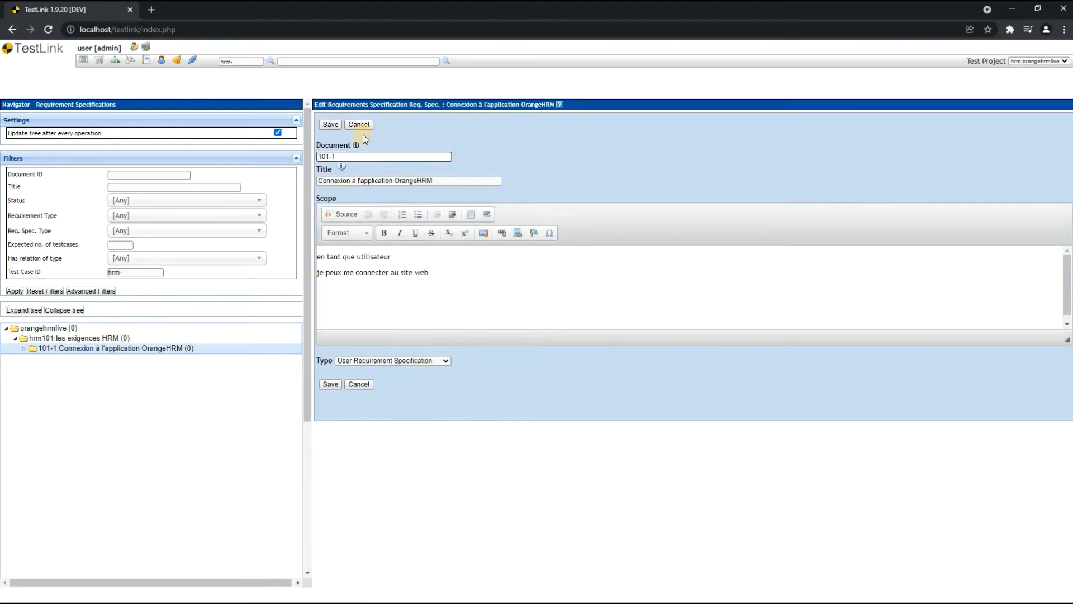
pyautogui.click(402, 299)
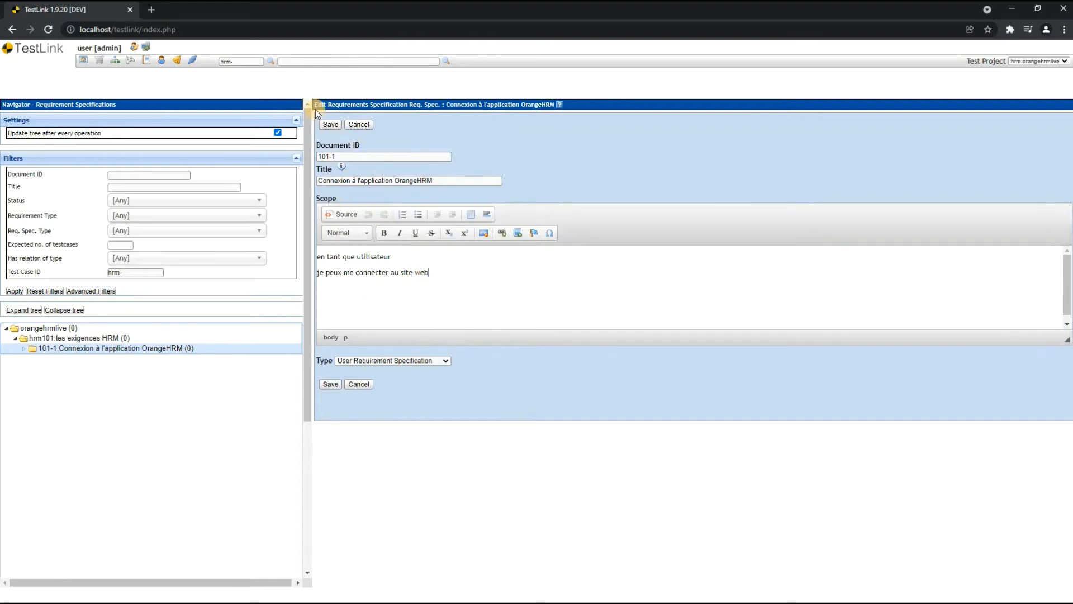
pyautogui.click(331, 124)
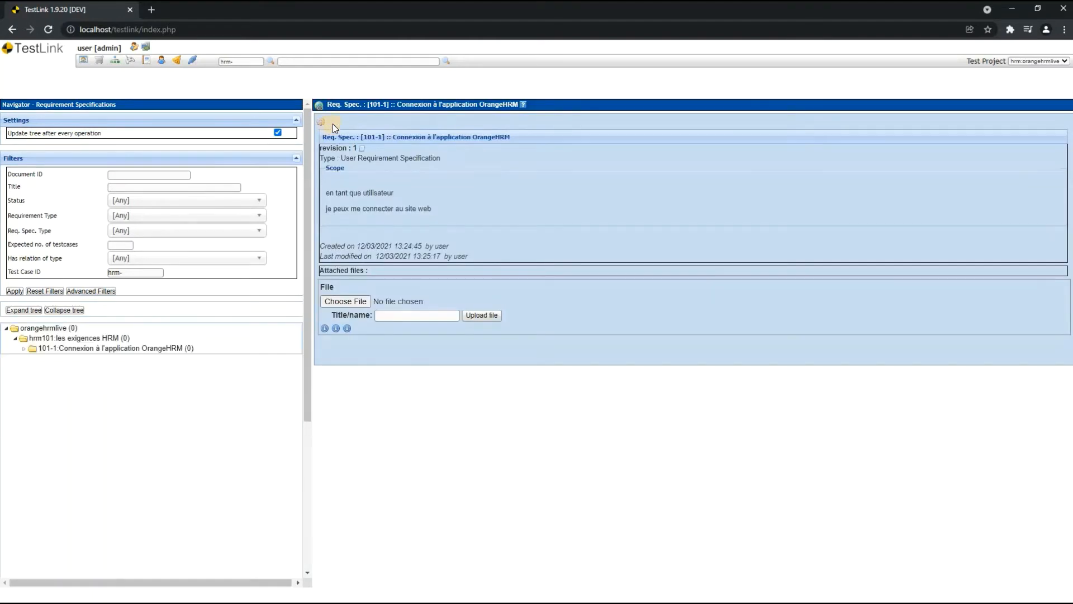
# - Start a new requirement under hrm101 with Document ID 101-1 and title "Connexion à l'application OrangeHRM", without the leading list number
pyautogui.click(47, 342)
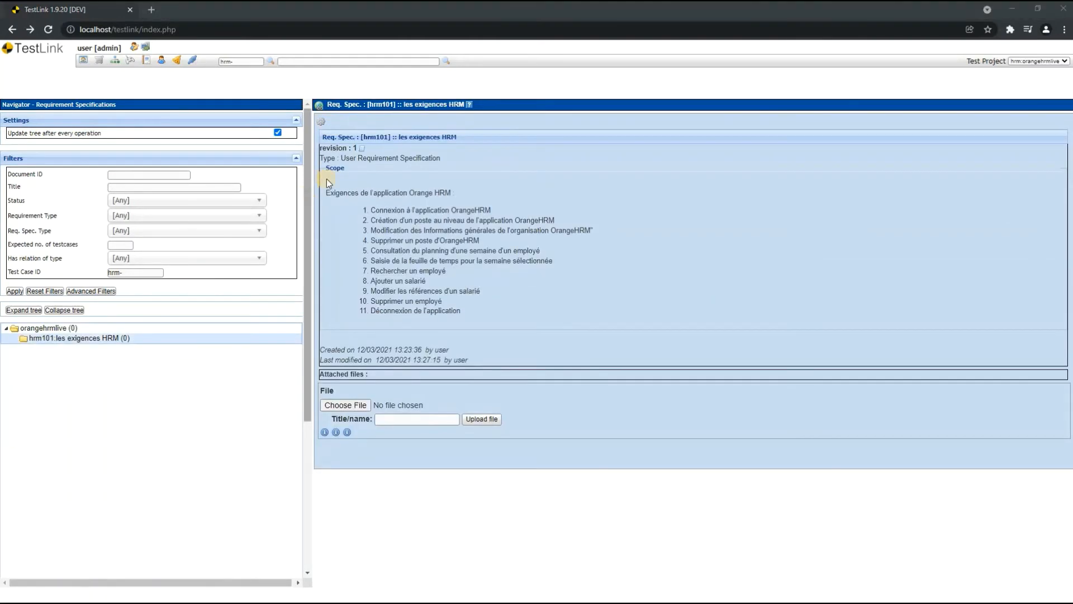
pyautogui.click(321, 127)
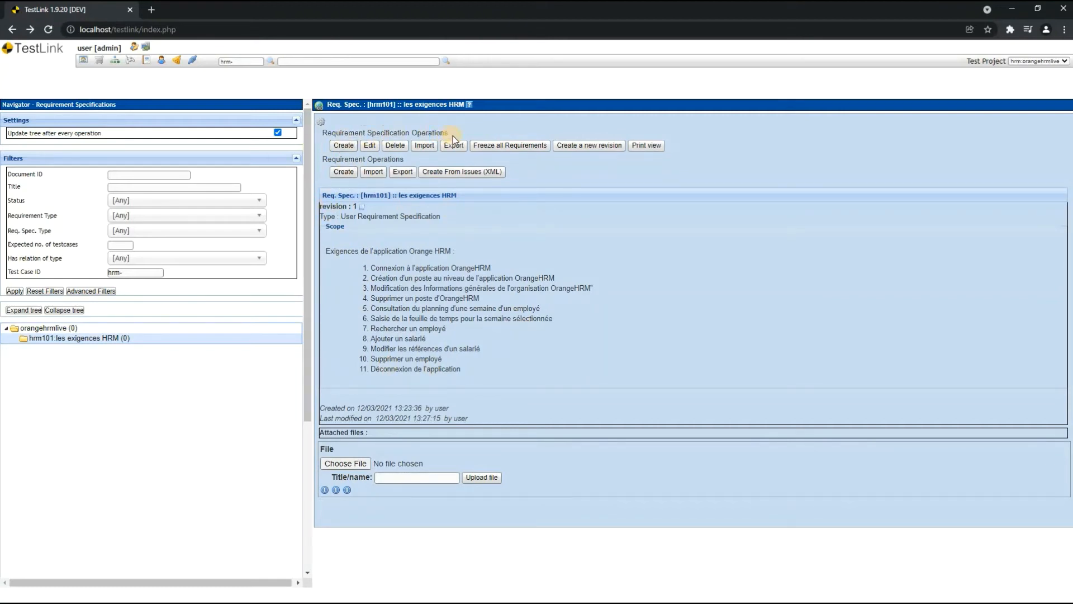
pyautogui.click(344, 172)
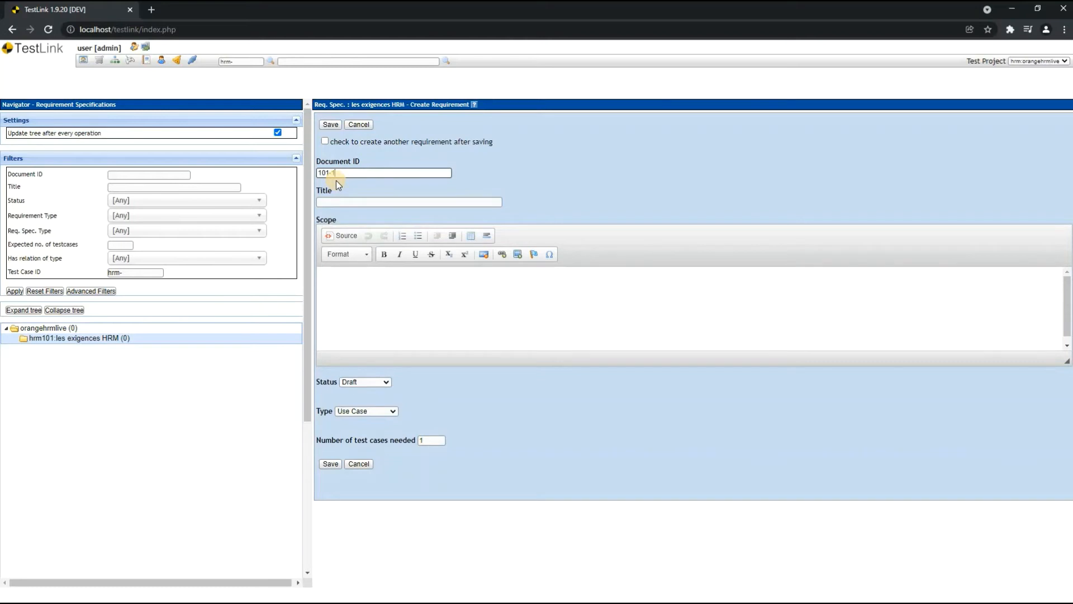
pyautogui.write('101-1')
pyautogui.click(367, 203)
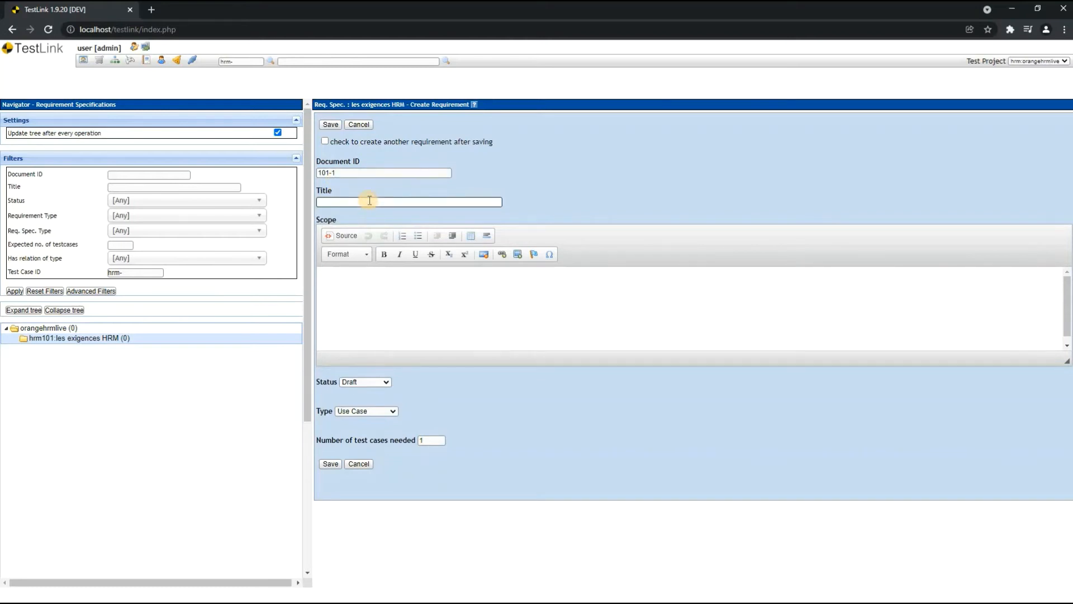
pyautogui.write("1.\tConnexion à l'application OrangeHRM")
pyautogui.moveTo(334, 203); pyautogui.dragTo(193, 204)
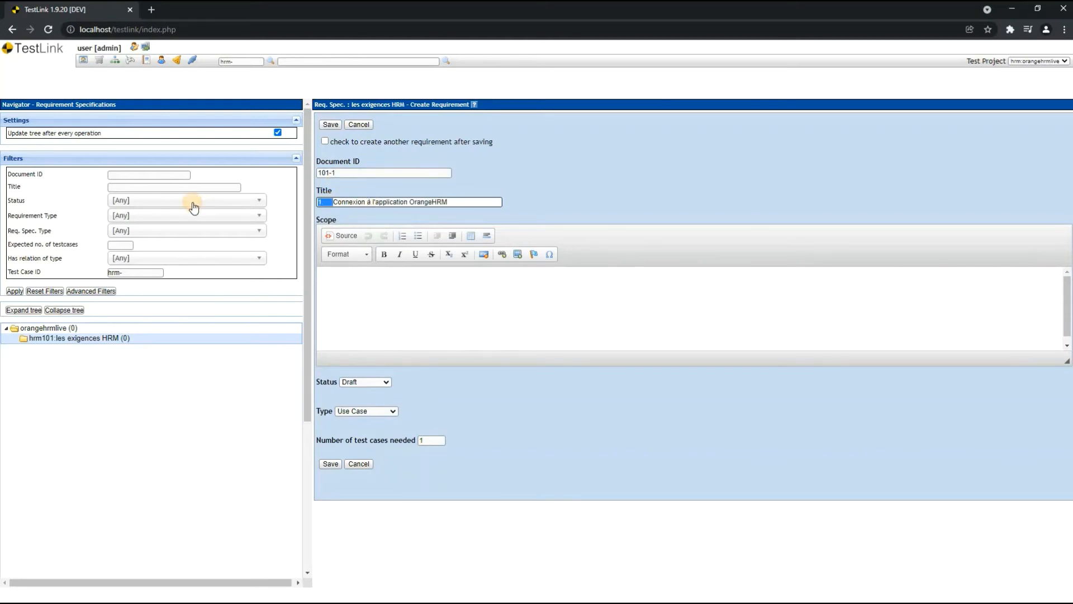
pyautogui.press('BackSpace')
# - Write the requirement's Scope as two paragraphs: "EN TANT QUE UTILISATEUR" and "JE PEUX ME CONNECTER AU SITE WEB"
pyautogui.click(359, 300)
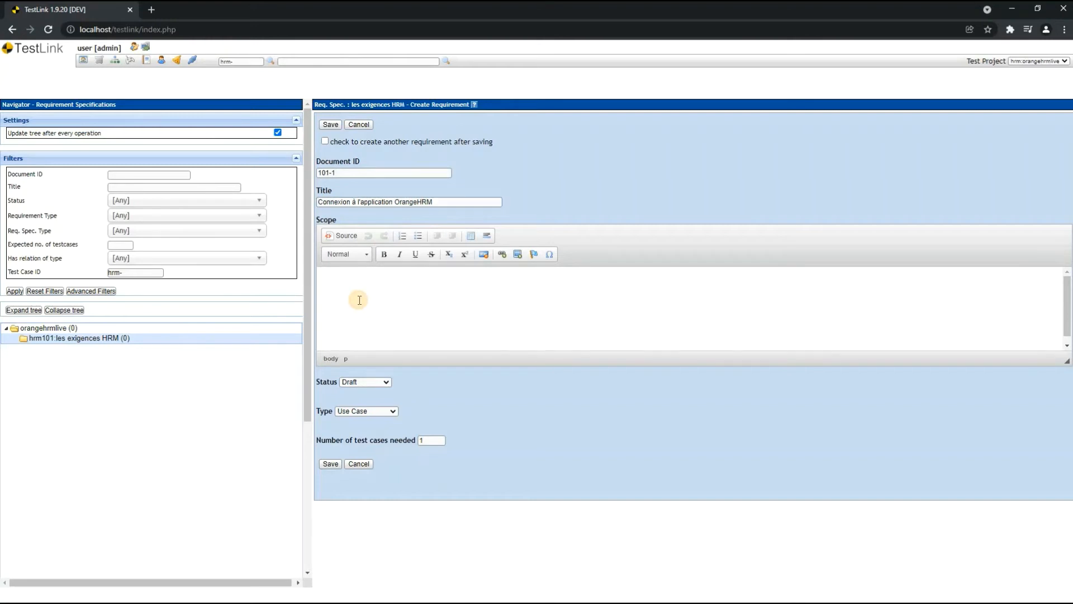
pyautogui.write('EN YTNA')
pyautogui.write('T')
pyautogui.press('BackSpace')
pyautogui.press('BackSpace')
pyautogui.press('BackSpace')
pyautogui.press('BackSpace')
pyautogui.write('TABNT')
pyautogui.press('BackSpace')
pyautogui.press('BackSpace')
pyautogui.write('NT QUE UTILISSATEURJE PEUX ME CONNECTER A')
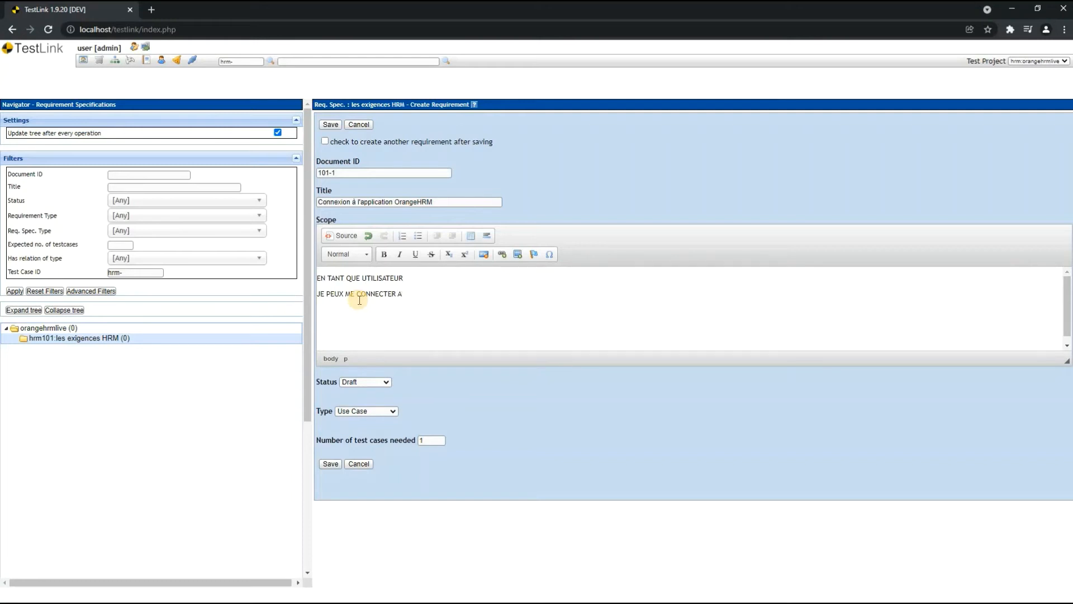
pyautogui.write('U SITE WEB')
# - Keep the requirement's type as Use Case and set its status to Valid
pyautogui.click(393, 412)
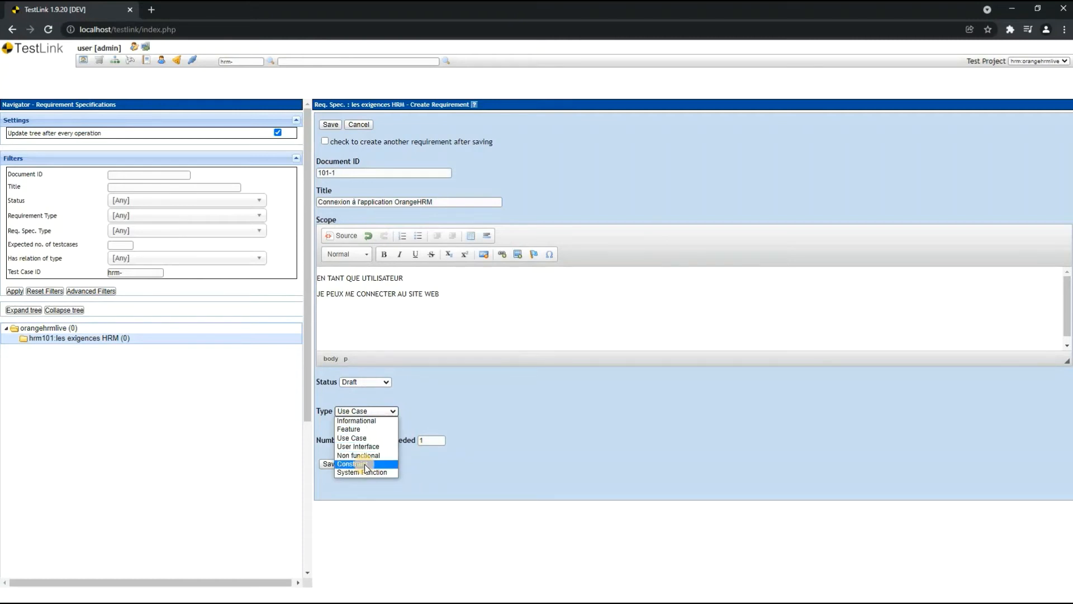
pyautogui.click(378, 437)
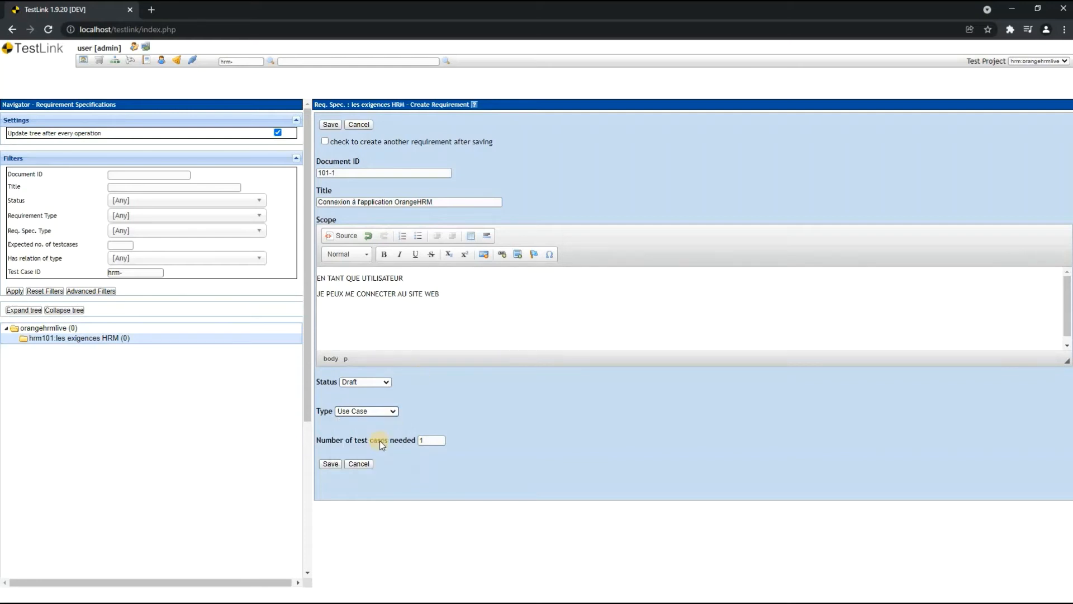
pyautogui.click(374, 381)
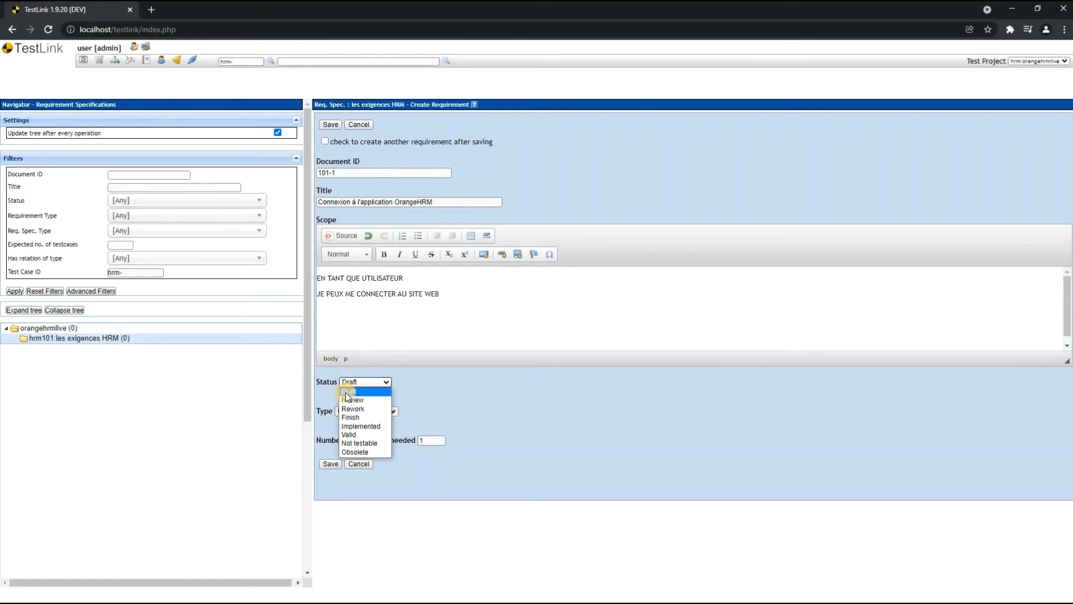
pyautogui.click(349, 435)
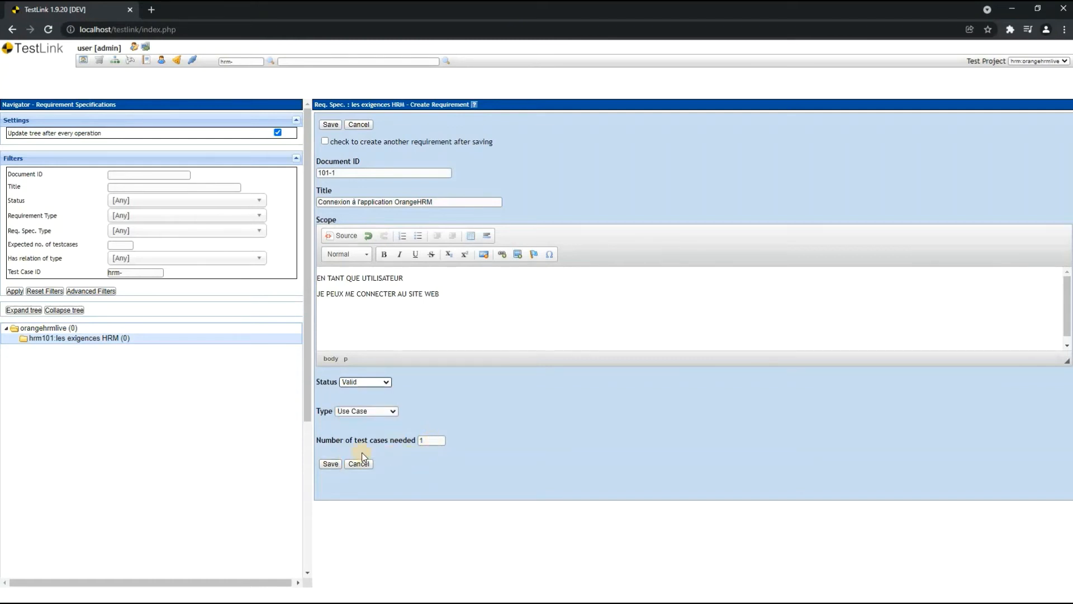
# - Set the number of test cases needed to 2 and save the requirement
pyautogui.click(423, 442)
pyautogui.write('1')
pyautogui.click(438, 441)
pyautogui.write('2')
pyautogui.click(334, 463)
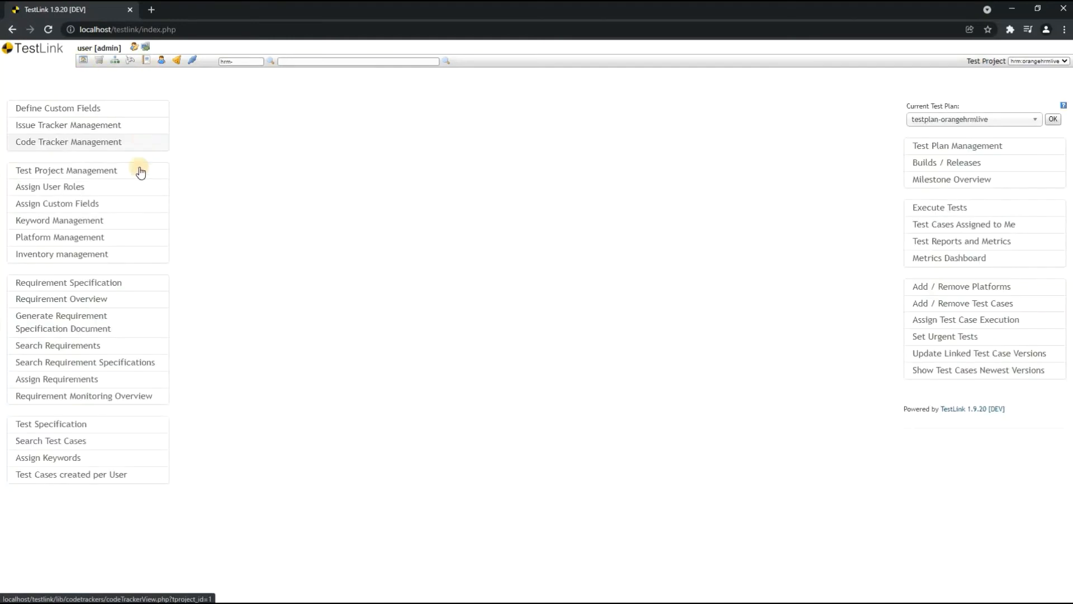
# - Review the requirement overview, and open requirement 101-1 under hrm101 to examine its details
pyautogui.click(88, 298)
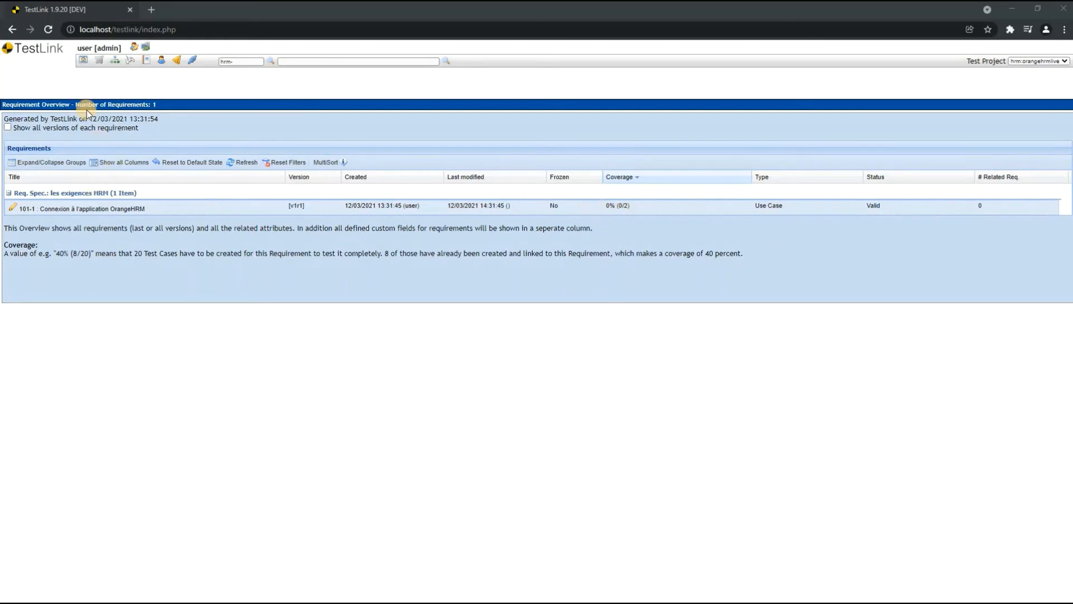
pyautogui.click(83, 60)
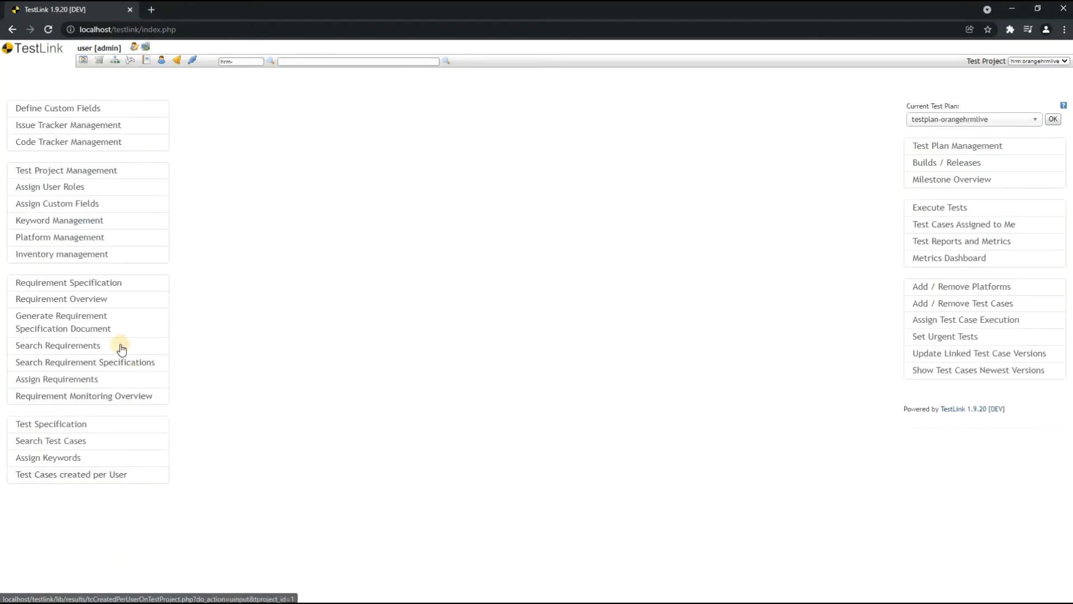
pyautogui.click(80, 286)
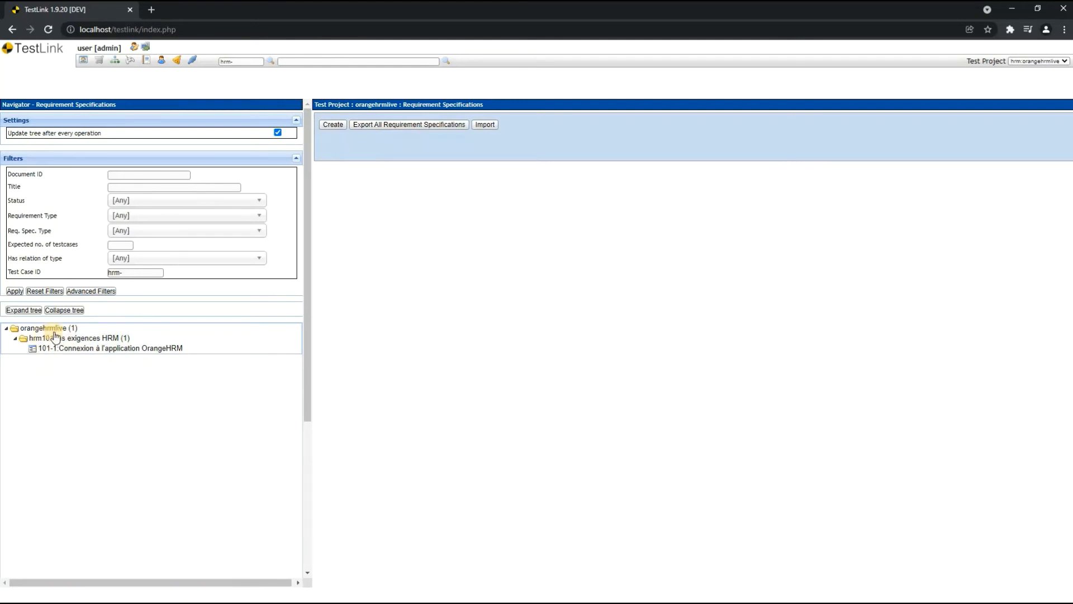
pyautogui.click(73, 337)
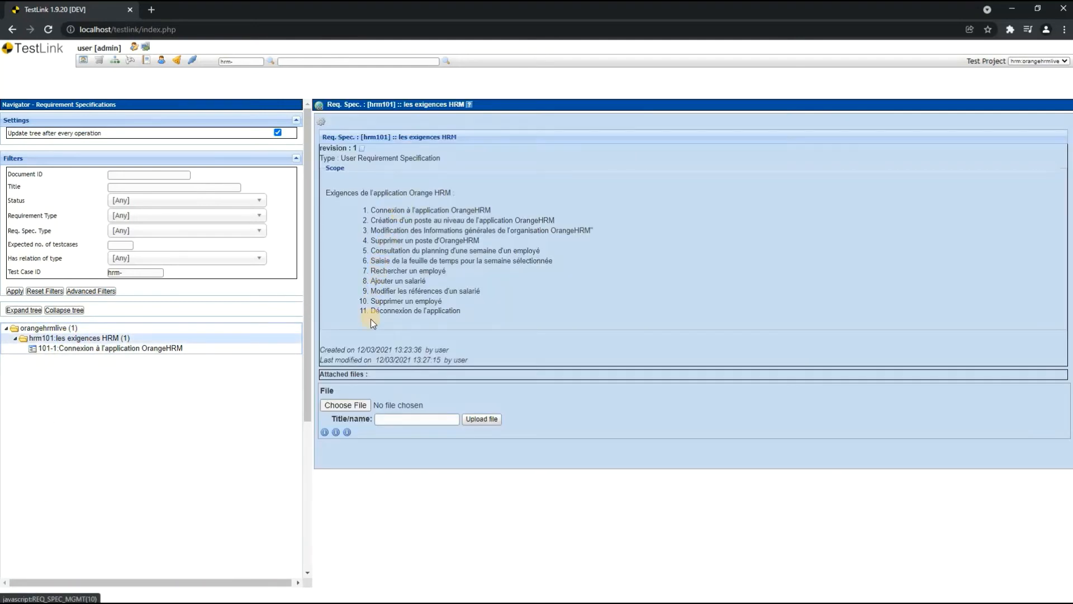
pyautogui.click(168, 348)
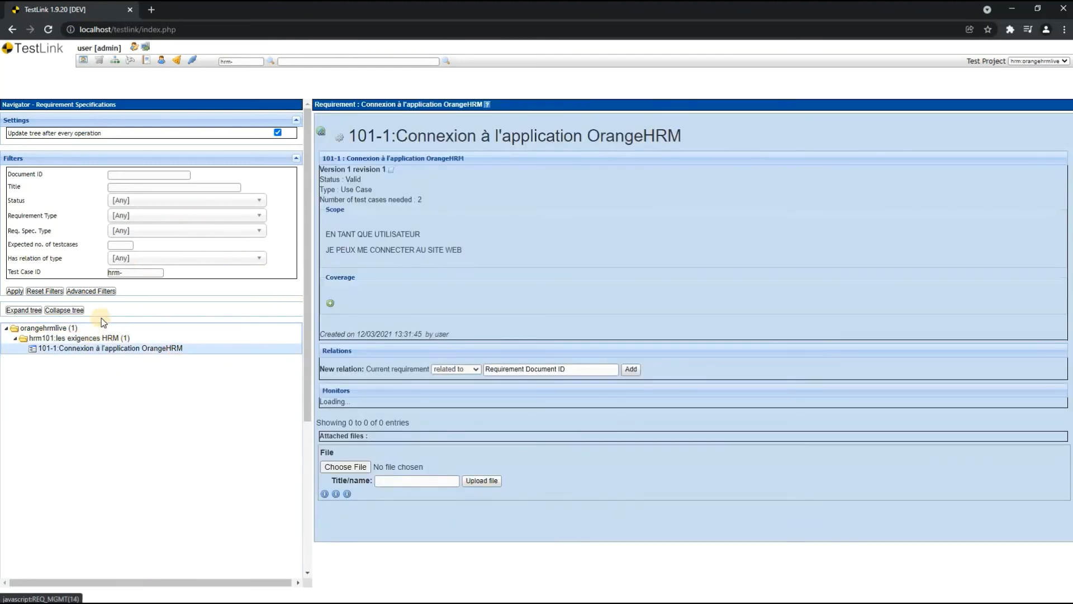
# - Link test case hrm-1 to the Coverage of requirement 101-1 and save it
pyautogui.click(332, 305)
pyautogui.click(382, 317)
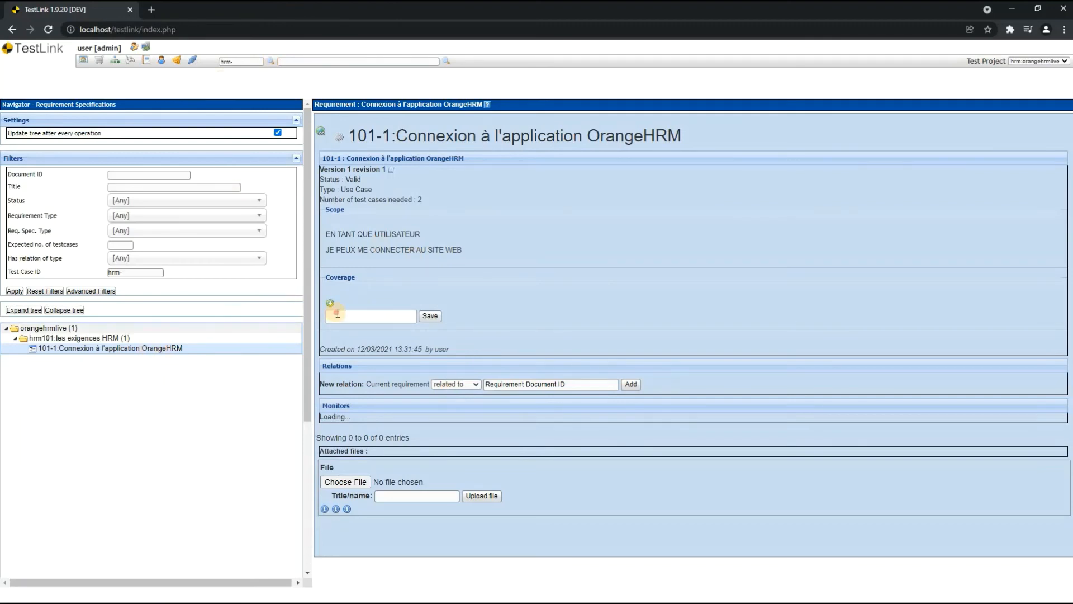
pyautogui.write('H')
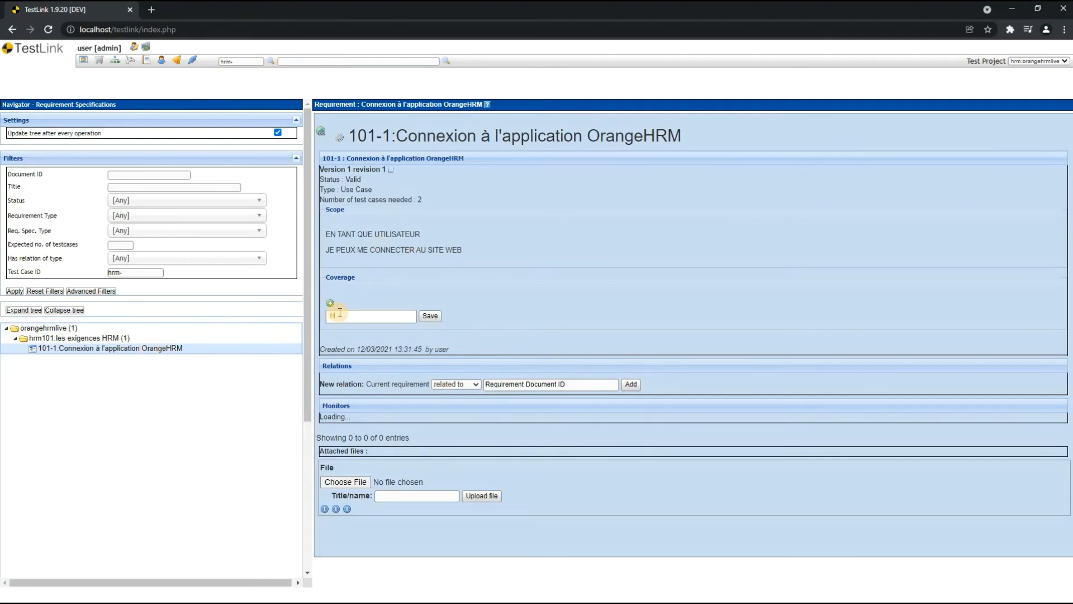
pyautogui.press('BackSpace')
pyautogui.write('hrm-1')
pyautogui.click(430, 317)
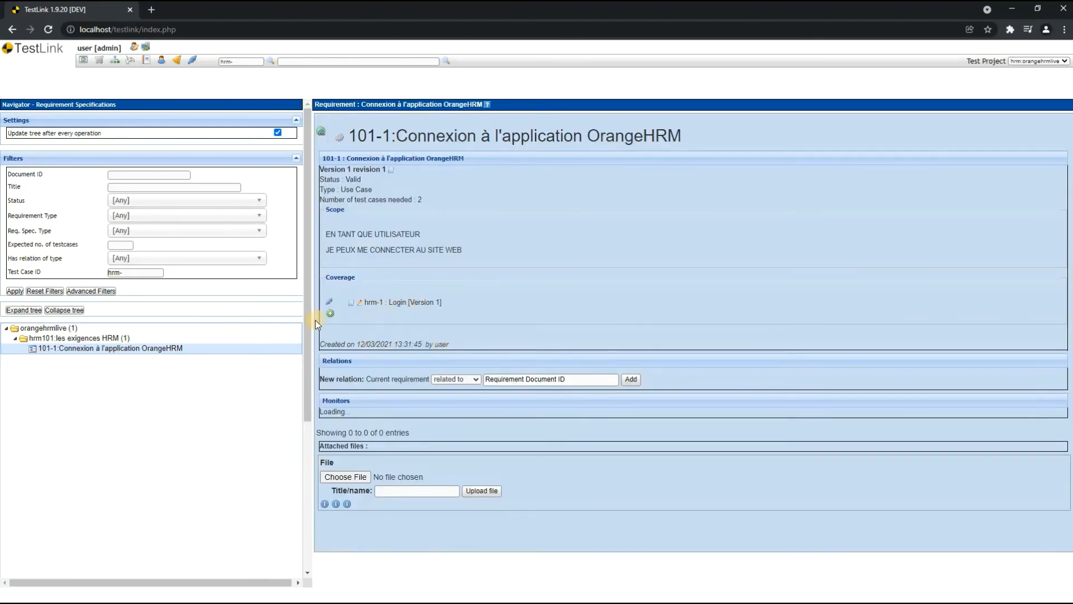
pyautogui.click(330, 314)
pyautogui.click(381, 326)
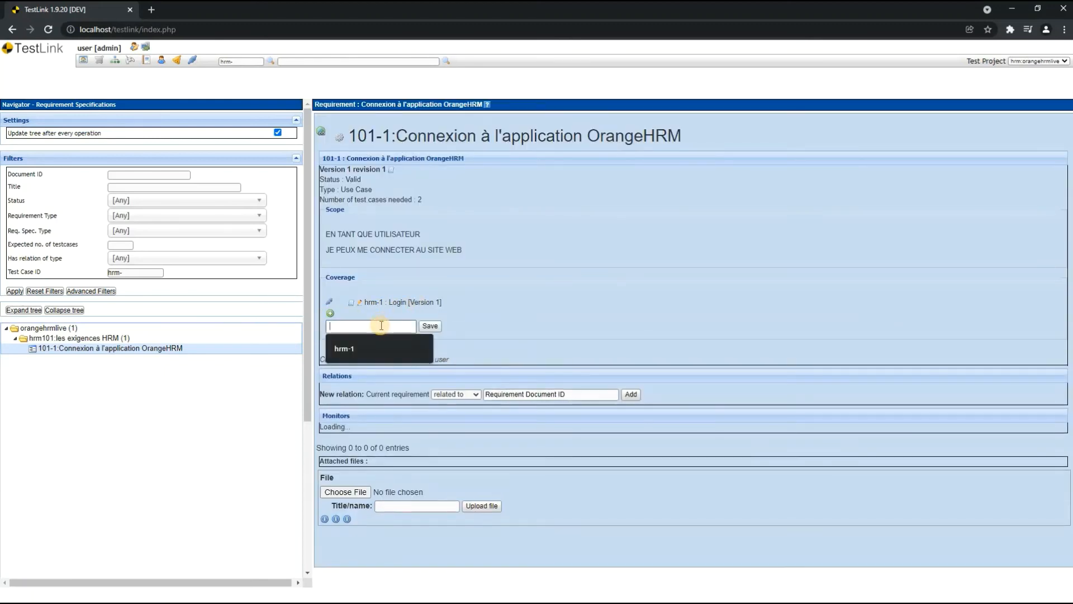
pyautogui.click(358, 348)
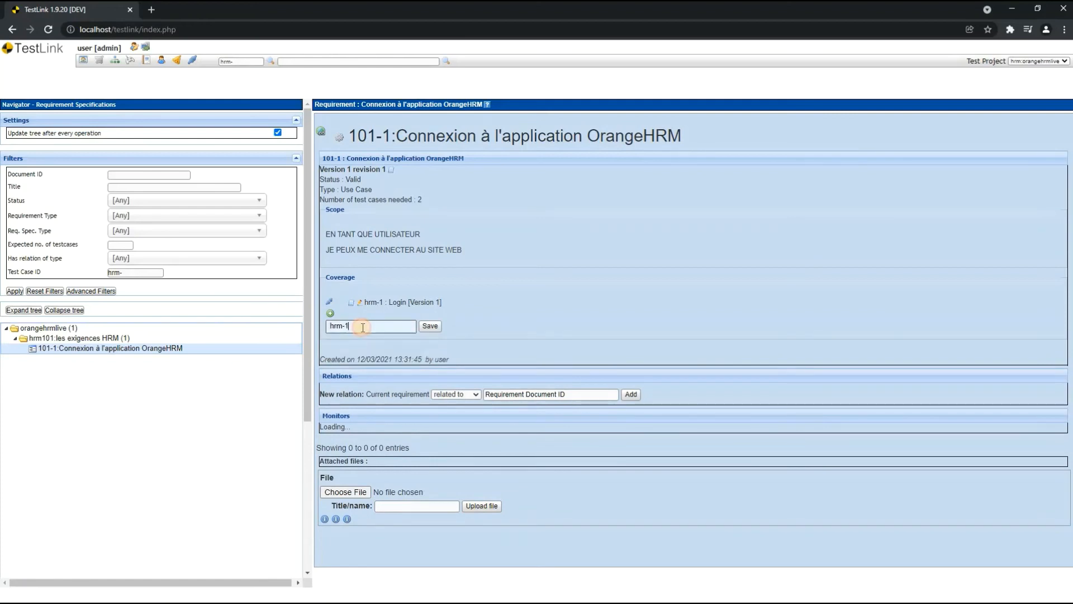
pyautogui.press('BackSpace')
pyautogui.write('2')
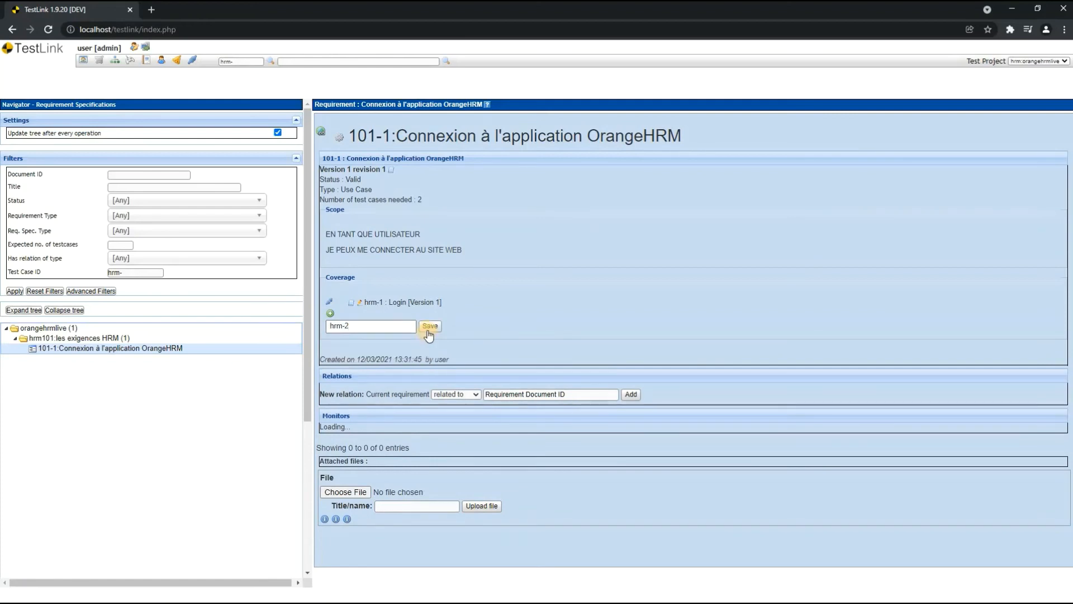
pyautogui.moveTo(357, 326); pyautogui.dragTo(261, 324)
pyautogui.press('BackSpace')
# - Open the requirement overview to check the test case coverage of requirement 101-1
pyautogui.click(85, 63)
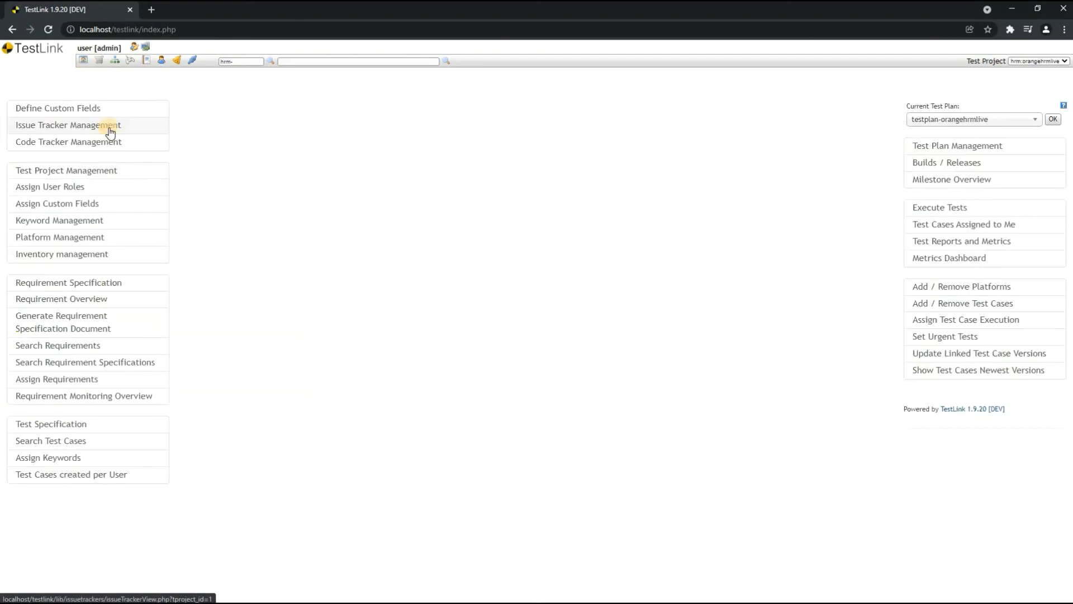
pyautogui.click(73, 298)
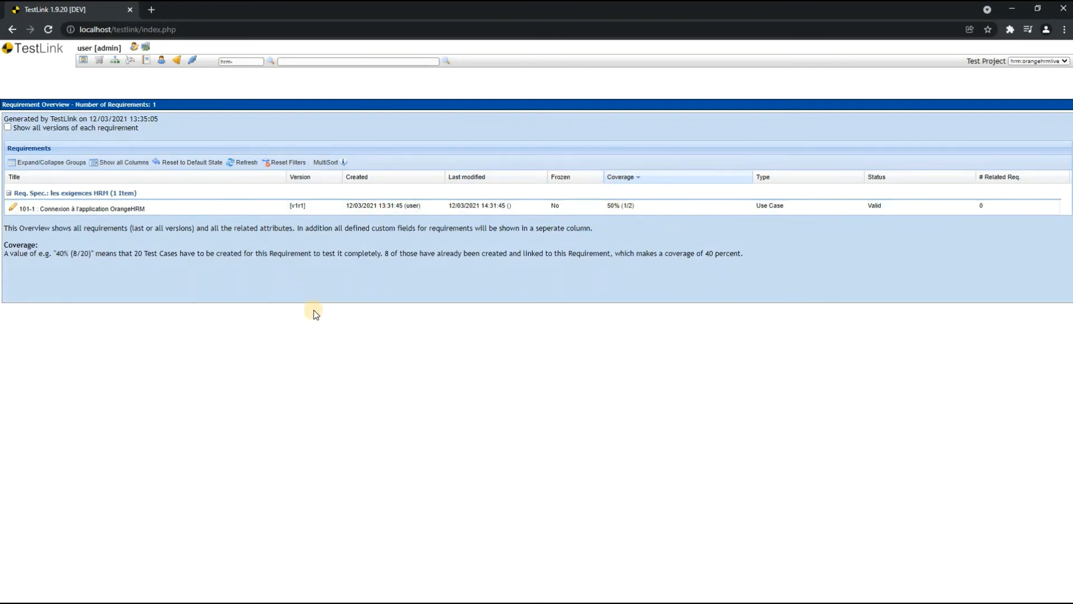
# - Reopen requirement 101-1 in the requirement specifications, link test case hrm-2 to its Coverage and save it
pyautogui.click(85, 62)
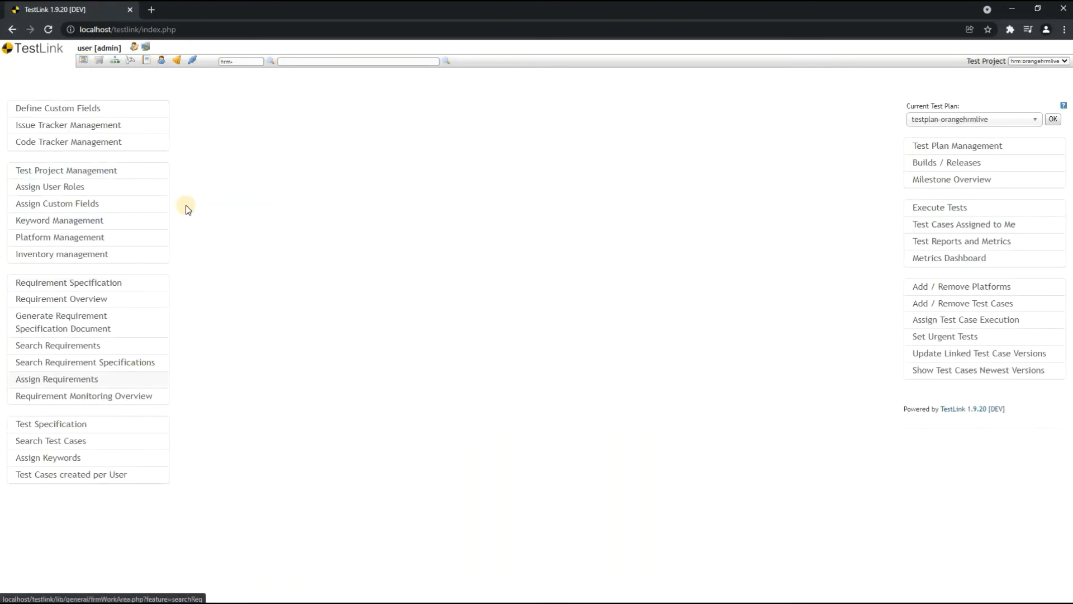
pyautogui.click(132, 288)
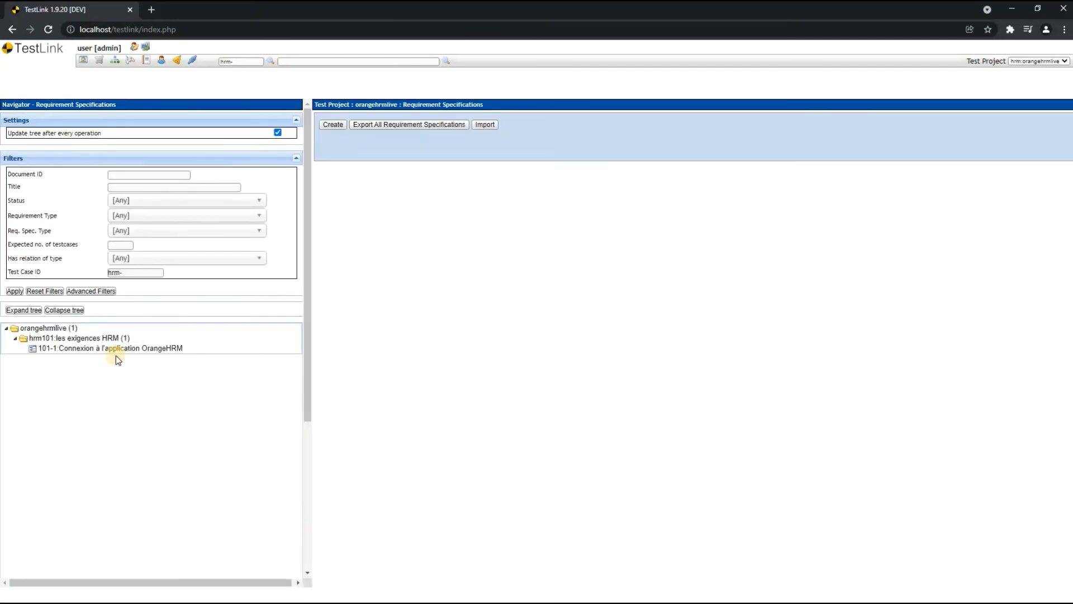
pyautogui.click(118, 349)
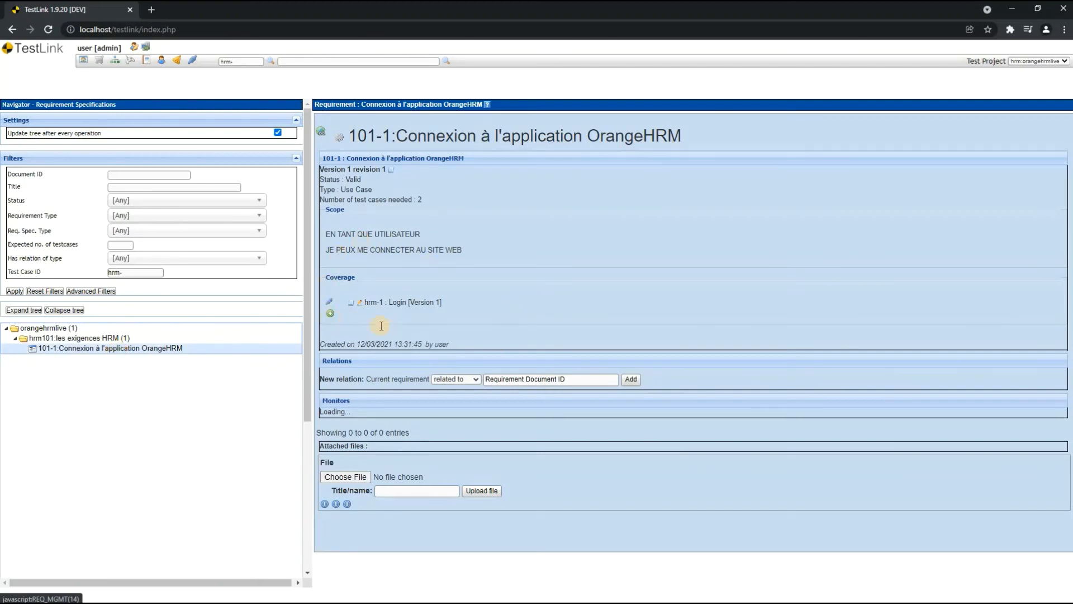
pyautogui.click(331, 313)
pyautogui.click(379, 326)
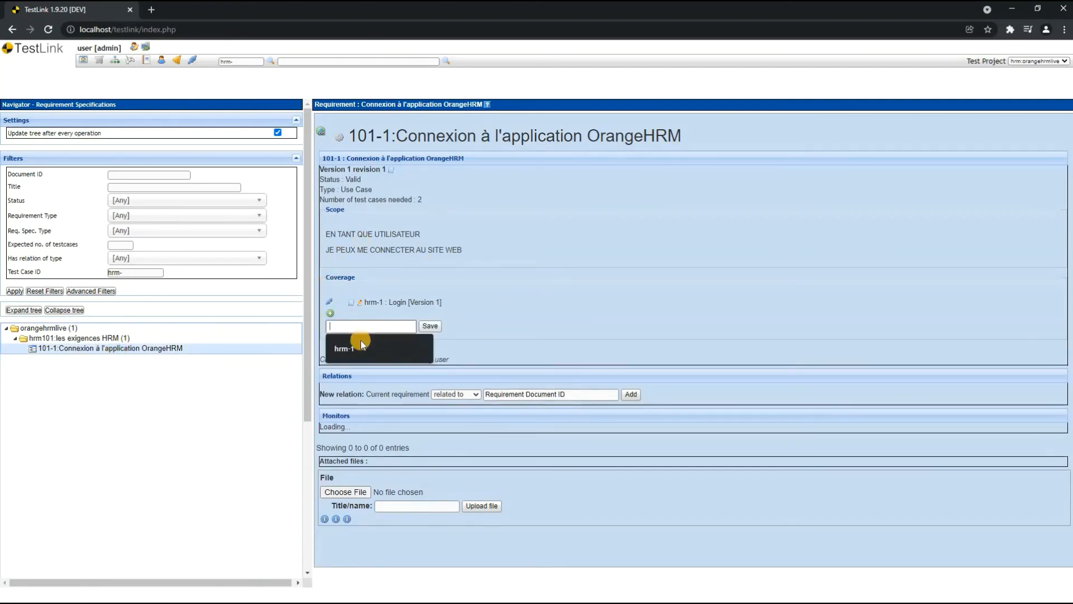
pyautogui.click(361, 344)
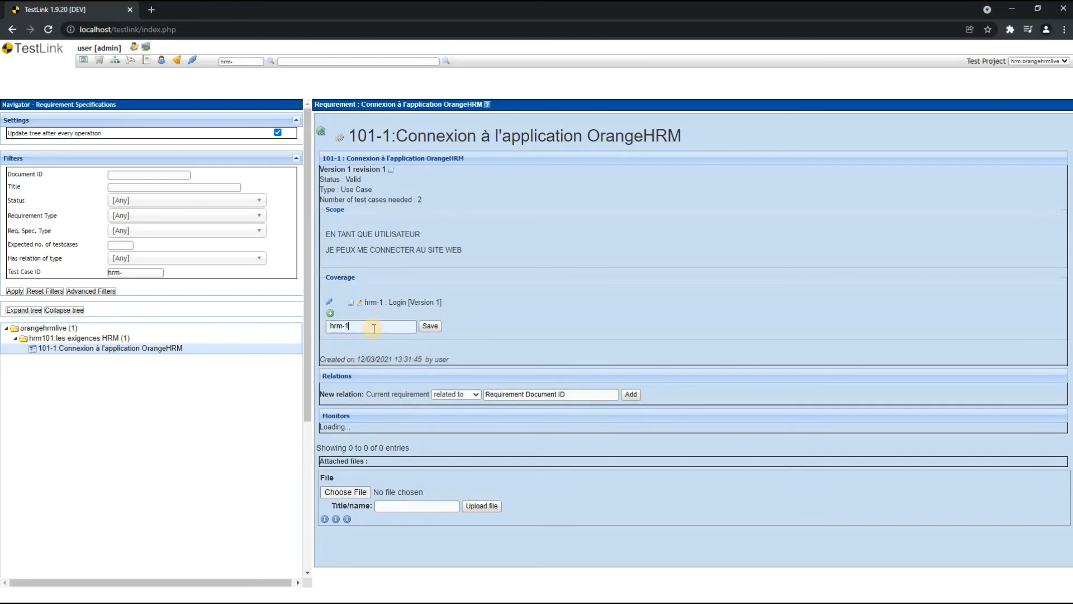
pyautogui.press('BackSpace')
pyautogui.write('2')
pyautogui.click(432, 328)
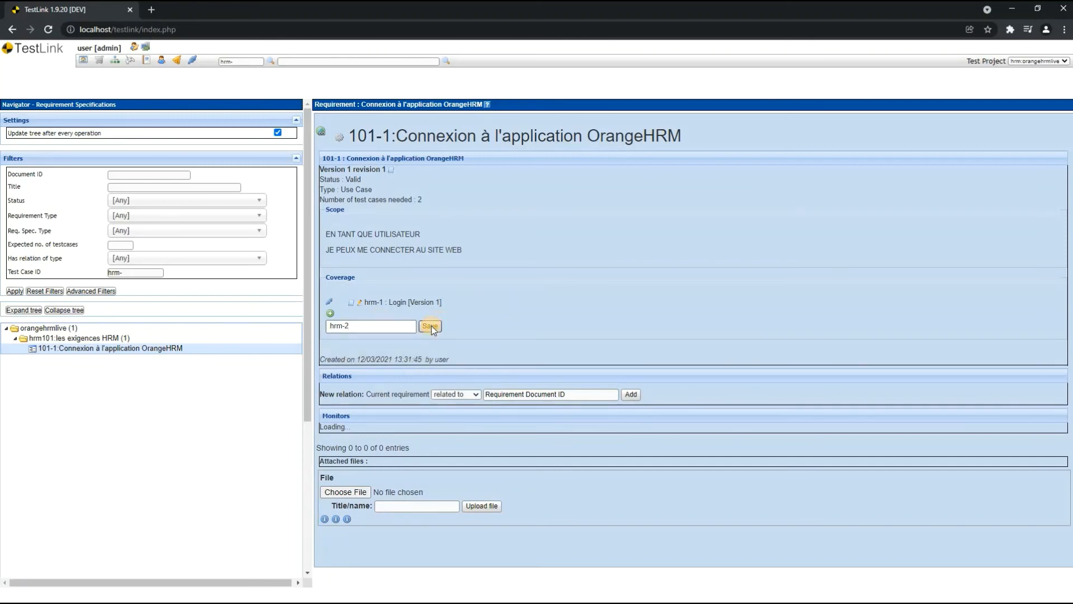
# - Check the requirement's updated coverage in the requirement overview, and return to the project's requirement specifications
pyautogui.click(84, 60)
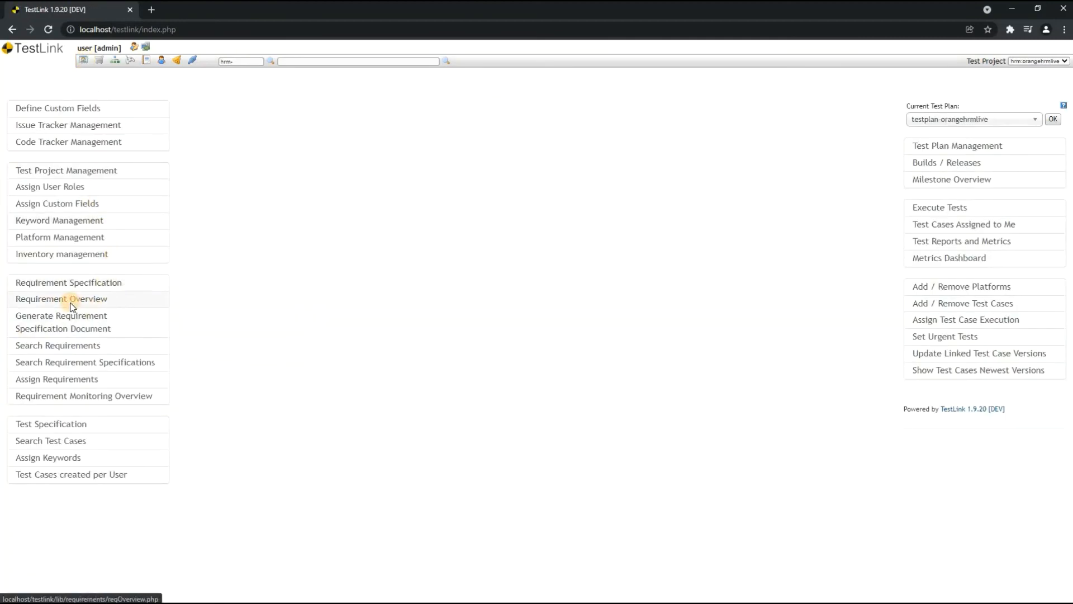
pyautogui.click(72, 306)
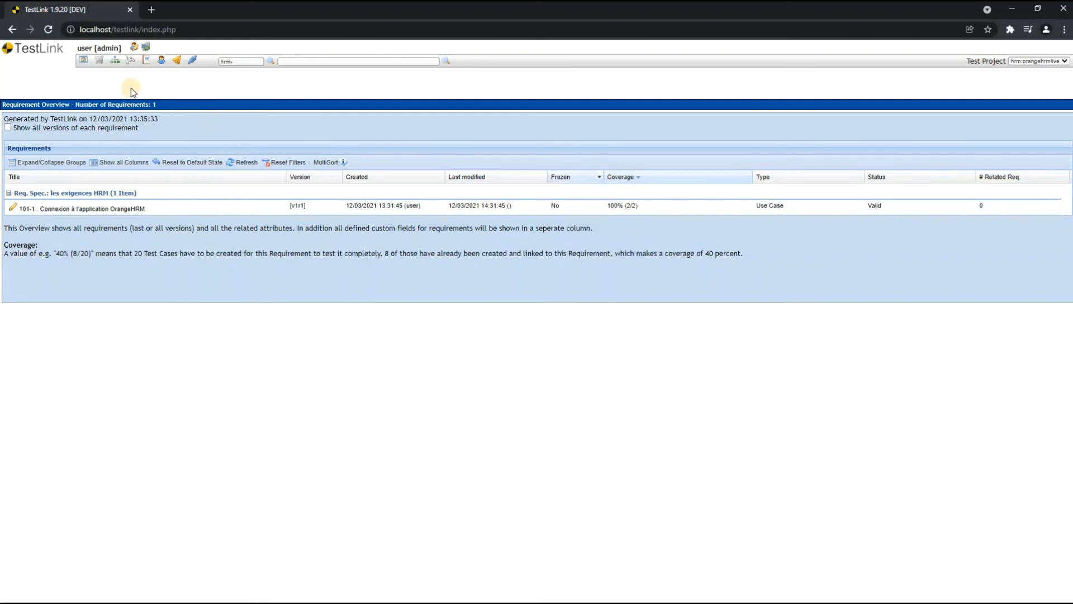
pyautogui.click(85, 61)
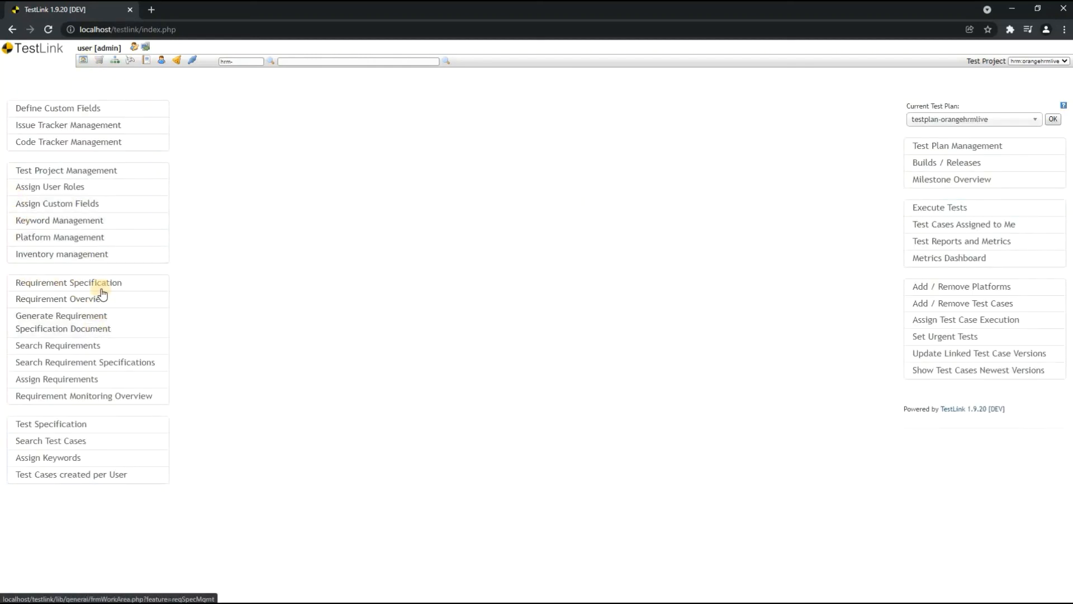
pyautogui.click(64, 284)
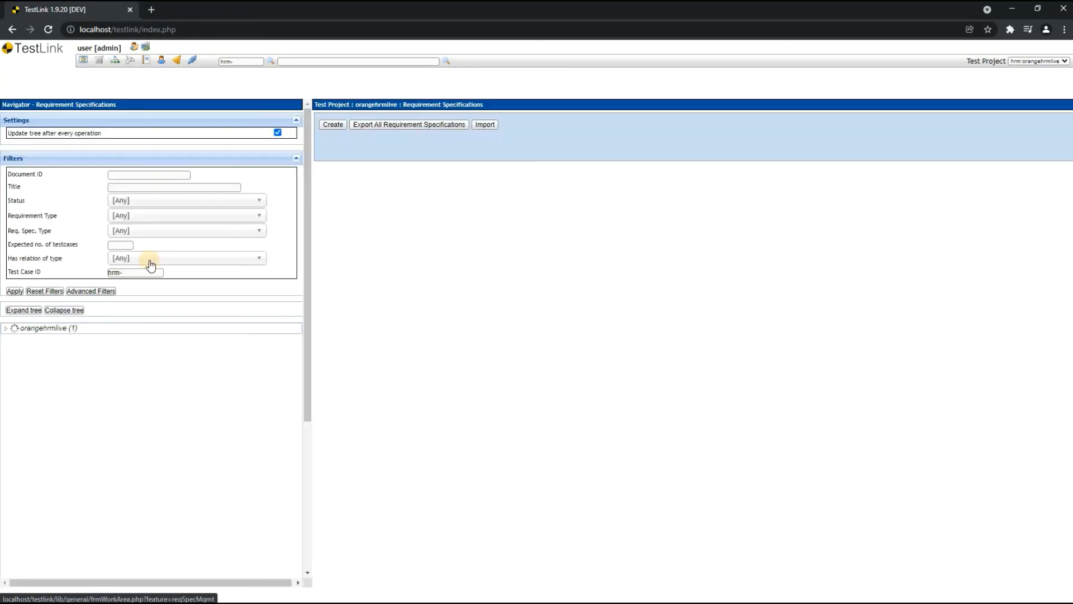